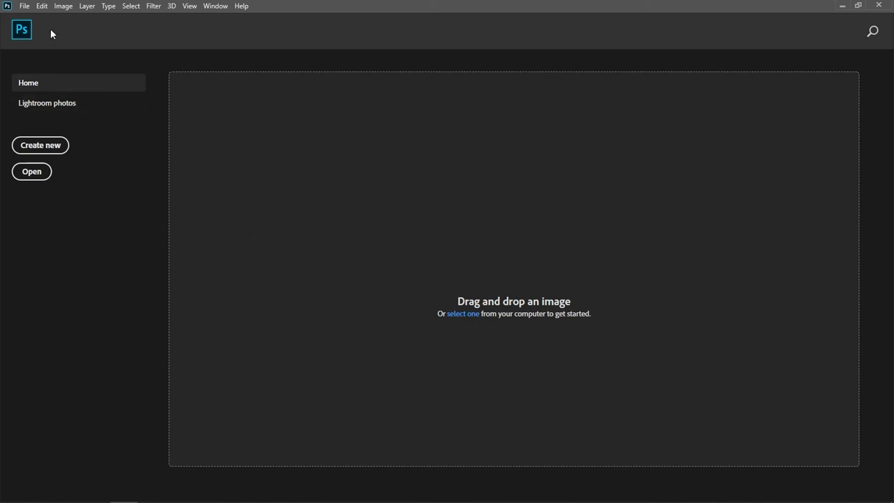
# - Create a blank A5 document (148 × 210 mm, 300 ppi) from the File > New presets
pyautogui.click(24, 6)
pyautogui.click(35, 16)
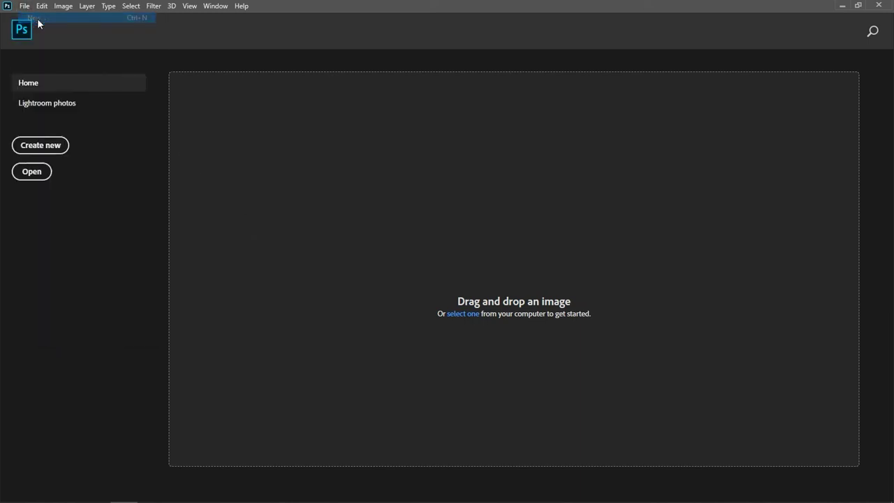
pyautogui.click(305, 193)
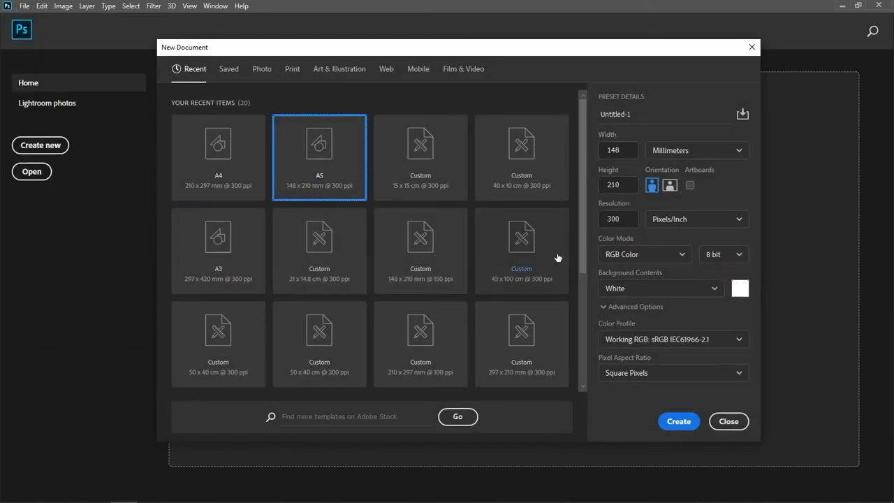
pyautogui.click(678, 421)
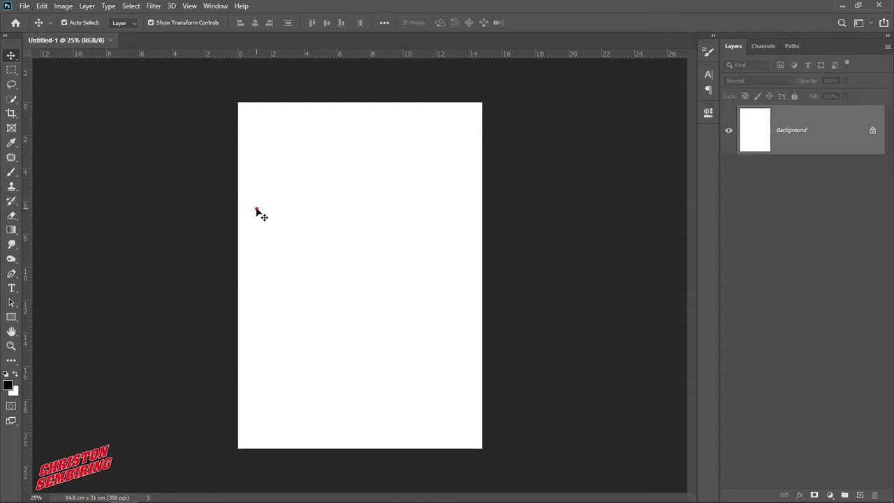
# - Add a Gradient fill layer with Radial style and Reverse checked
pyautogui.click(828, 495)
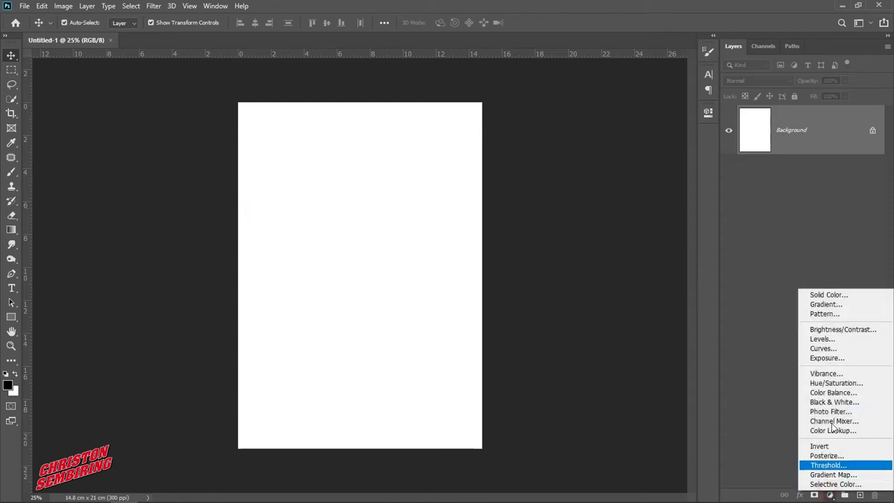
pyautogui.click(818, 306)
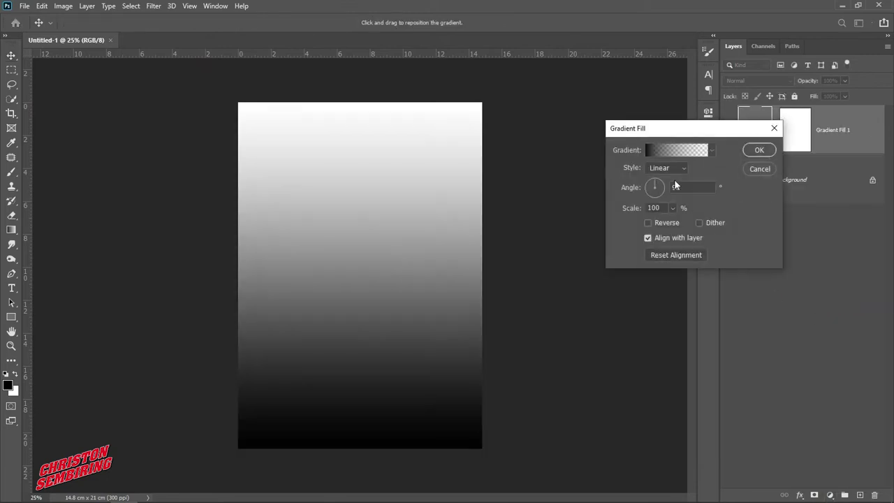
pyautogui.click(657, 152)
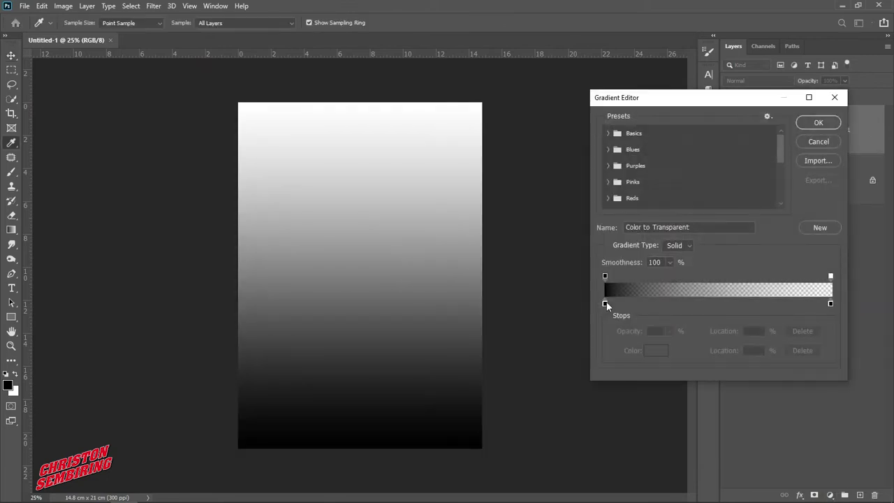
pyautogui.click(819, 124)
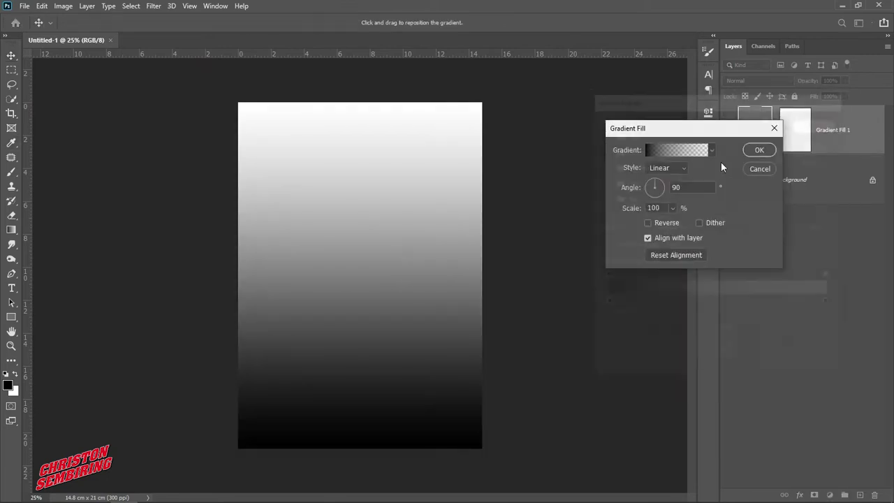
pyautogui.click(667, 167)
pyautogui.click(668, 183)
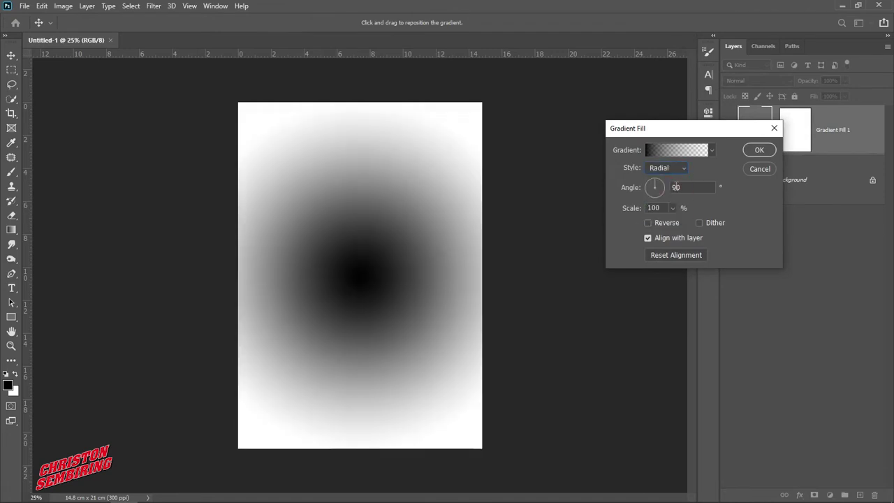
pyautogui.click(674, 222)
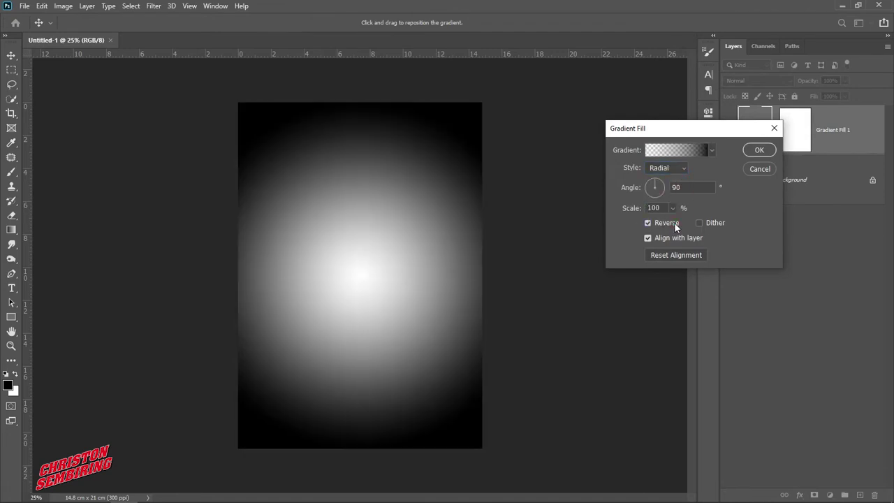
# - Set the gradient stops to grey 8a8a8a and white
pyautogui.click(677, 150)
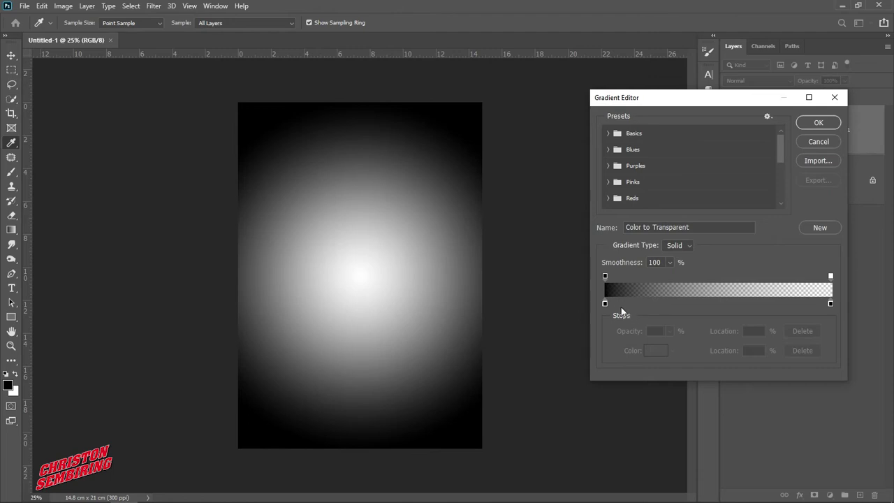
pyautogui.click(605, 303)
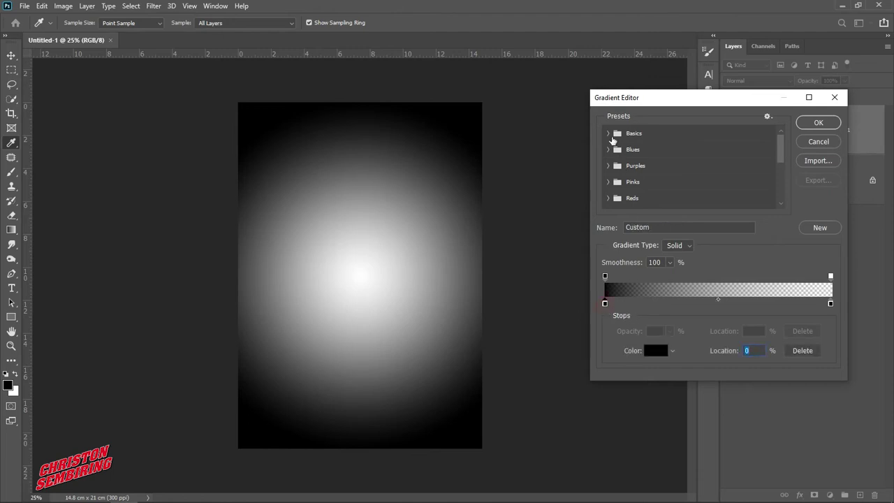
pyautogui.click(608, 133)
pyautogui.click(621, 150)
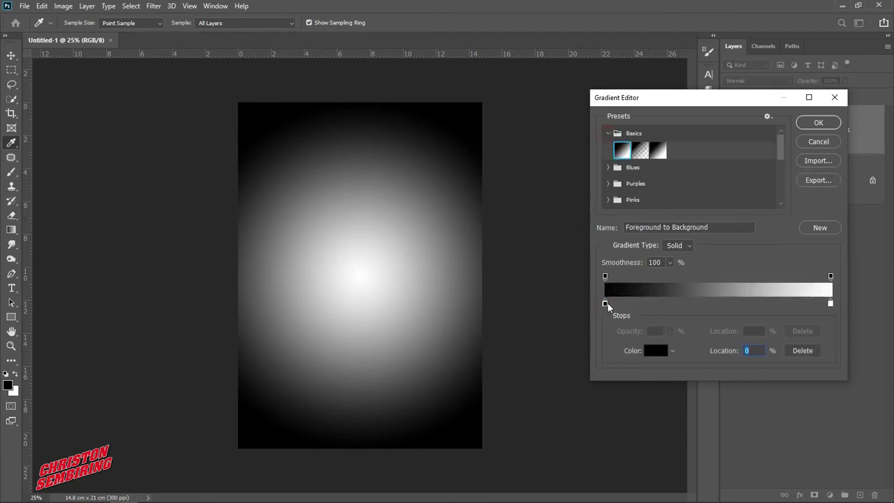
pyautogui.click(604, 303)
pyautogui.click(654, 352)
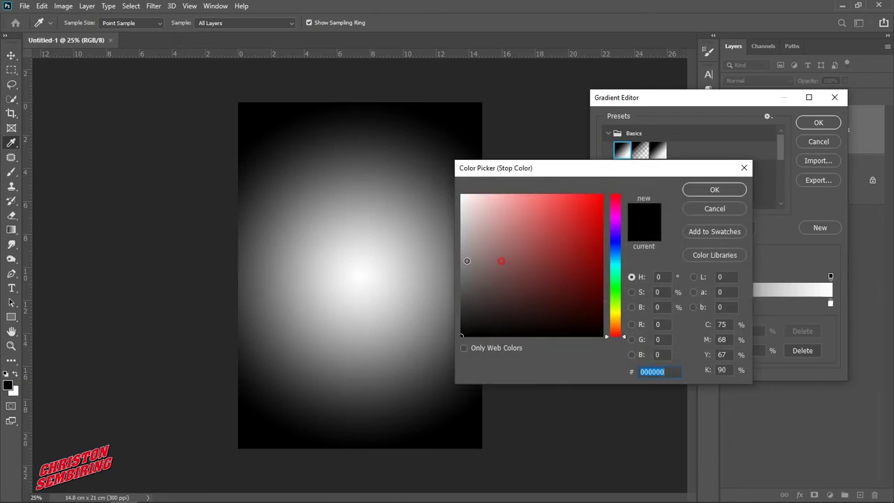
pyautogui.click(461, 259)
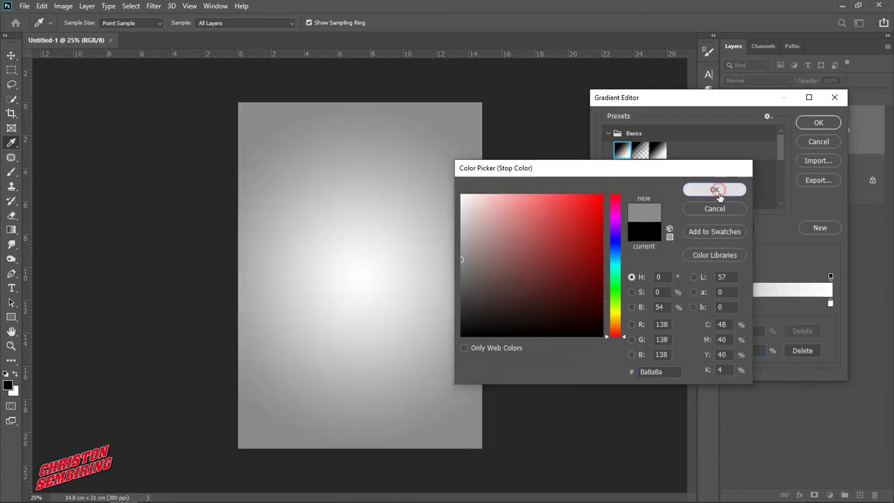
pyautogui.click(716, 191)
pyautogui.click(830, 304)
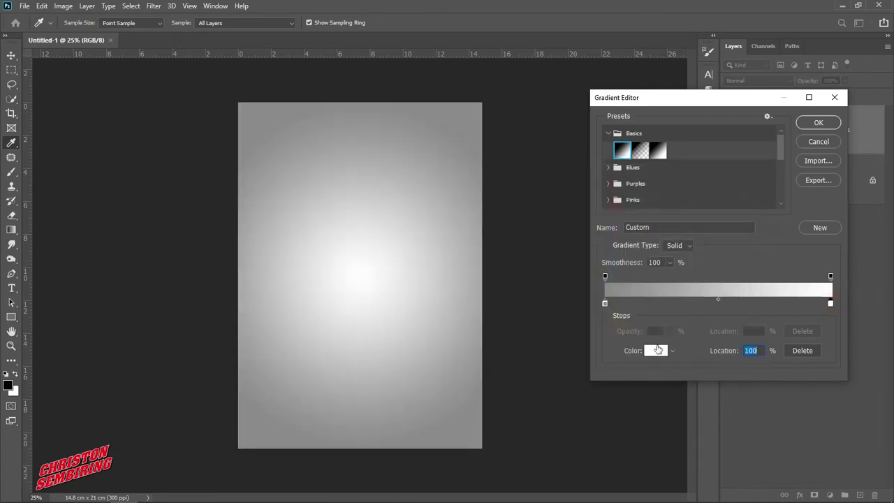
pyautogui.click(655, 349)
pyautogui.click(714, 190)
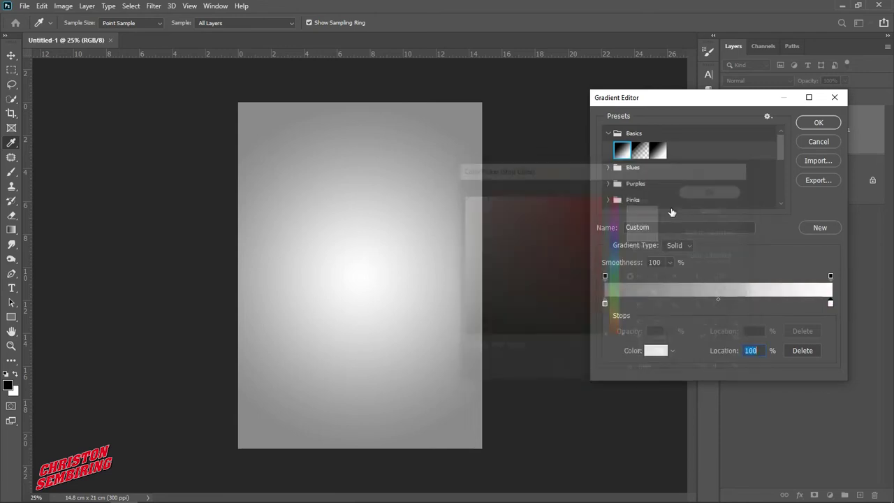
pyautogui.click(818, 122)
# - Move the gradient's bright centre up the page and raise its scale to 166%
pyautogui.moveTo(371, 266); pyautogui.dragTo(355, 201)
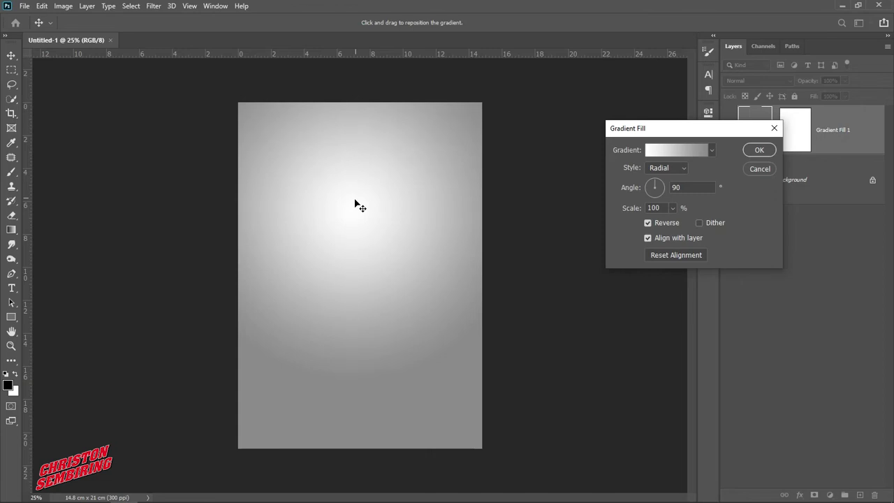
pyautogui.click(757, 150)
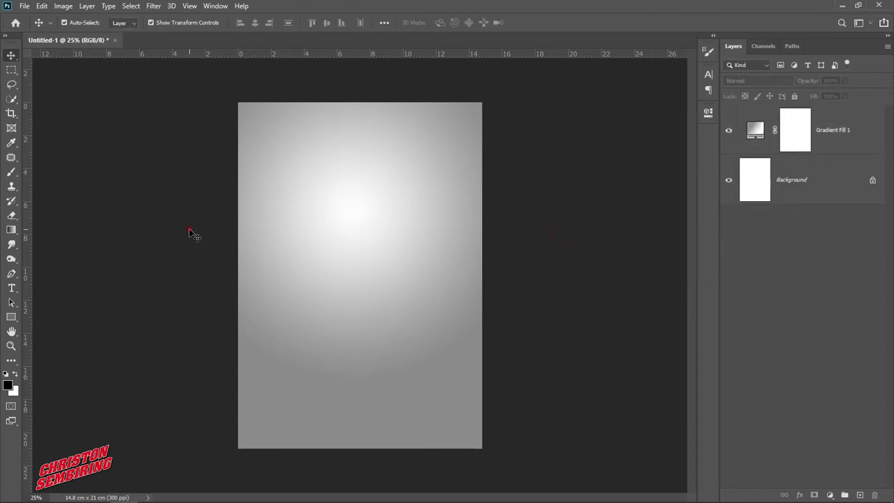
pyautogui.doubleClick(756, 131)
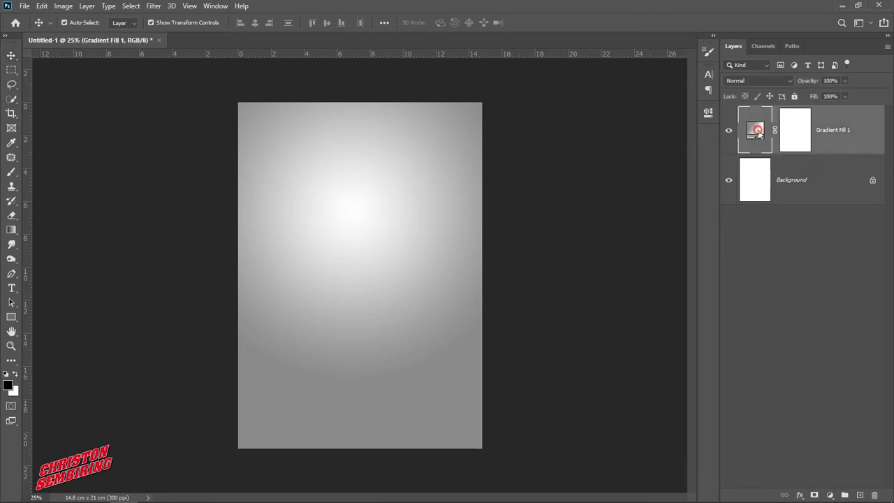
pyautogui.click(671, 208)
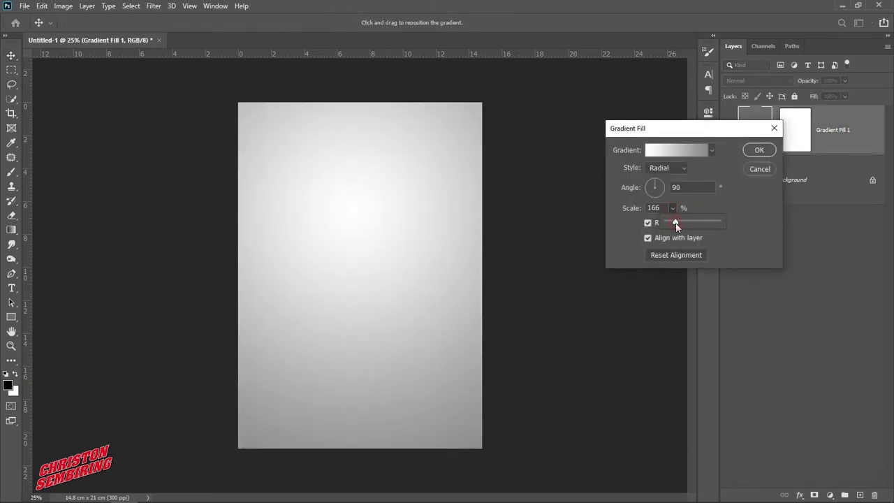
pyautogui.click(758, 150)
pyautogui.click(24, 6)
# - Open the car image PSD, browsing the files as large thumbnails
pyautogui.click(42, 27)
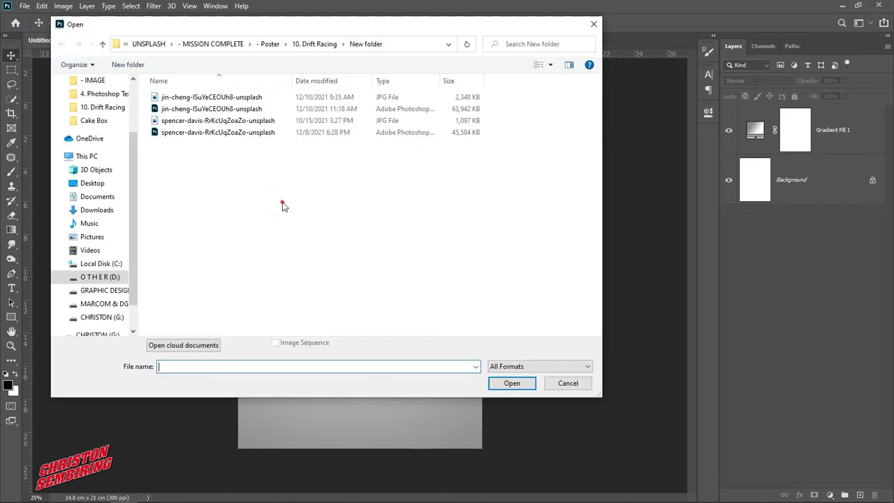
pyautogui.rightClick(285, 187)
pyautogui.moveTo(312, 196)
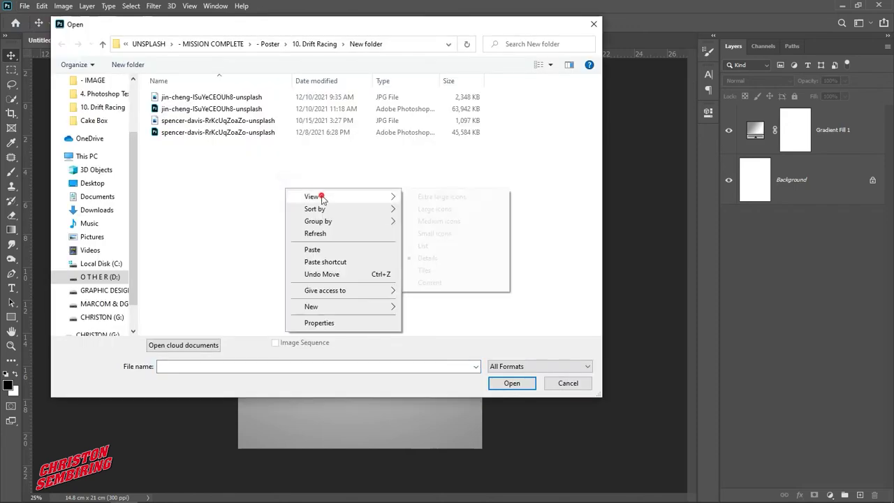
pyautogui.click(433, 209)
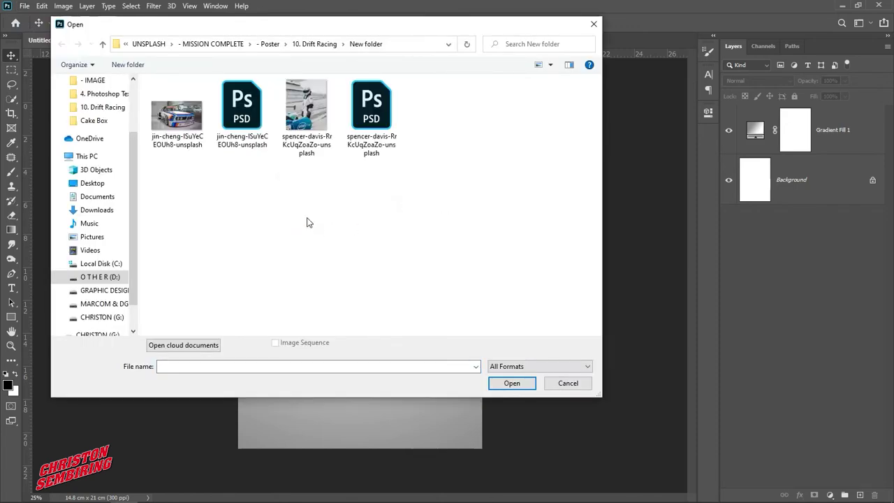
pyautogui.click(243, 122)
pyautogui.click(511, 383)
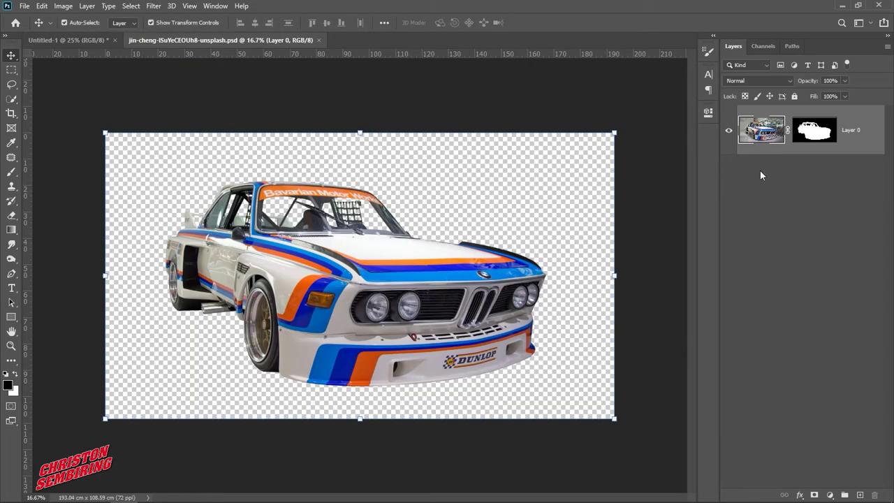
# - Check the car's layer mask on and off, then drag the masked car layer to the poster
pyautogui.keyDown('shift'); pyautogui.click(805, 134); pyautogui.keyUp('shift')
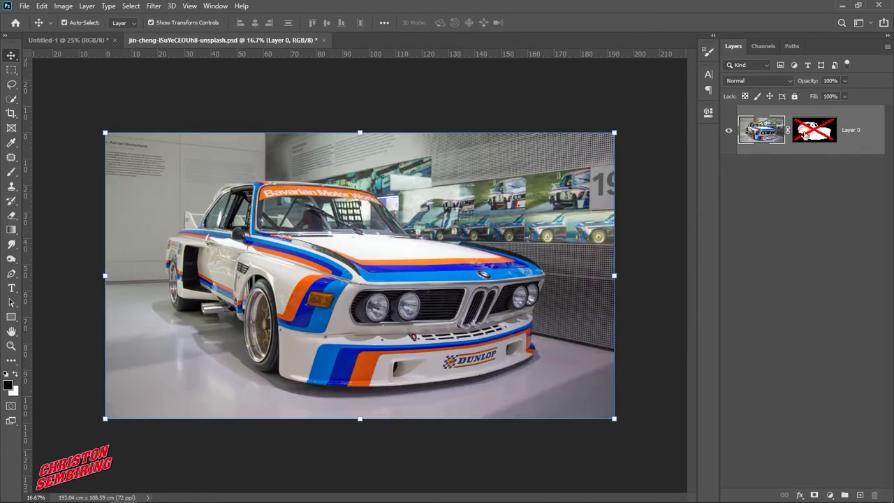
pyautogui.keyDown('shift'); pyautogui.click(805, 134); pyautogui.keyUp('shift')
pyautogui.keyDown('shift'); pyautogui.click(816, 138); pyautogui.keyUp('shift')
pyautogui.keyDown('shift'); pyautogui.click(816, 138); pyautogui.keyUp('shift')
pyautogui.keyDown('shift'); pyautogui.click(816, 138); pyautogui.keyUp('shift')
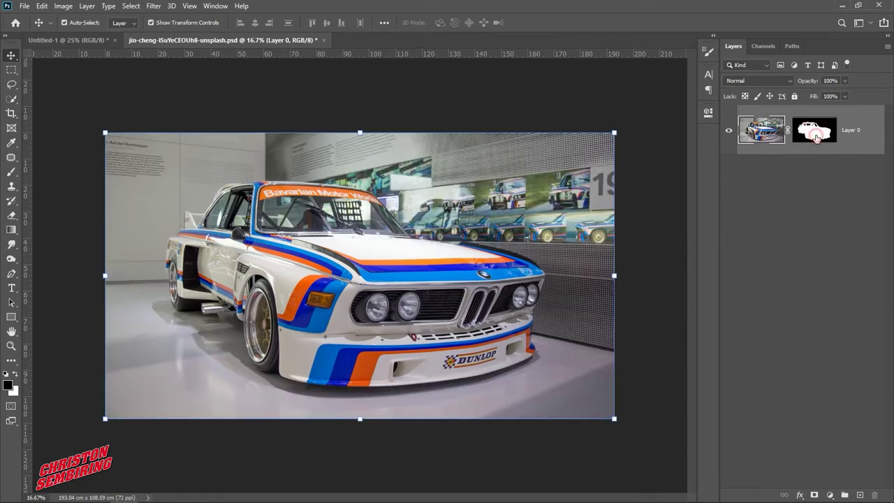
pyautogui.keyDown('shift'); pyautogui.click(816, 138); pyautogui.keyUp('shift')
pyautogui.moveTo(293, 259); pyautogui.dragTo(349, 267)
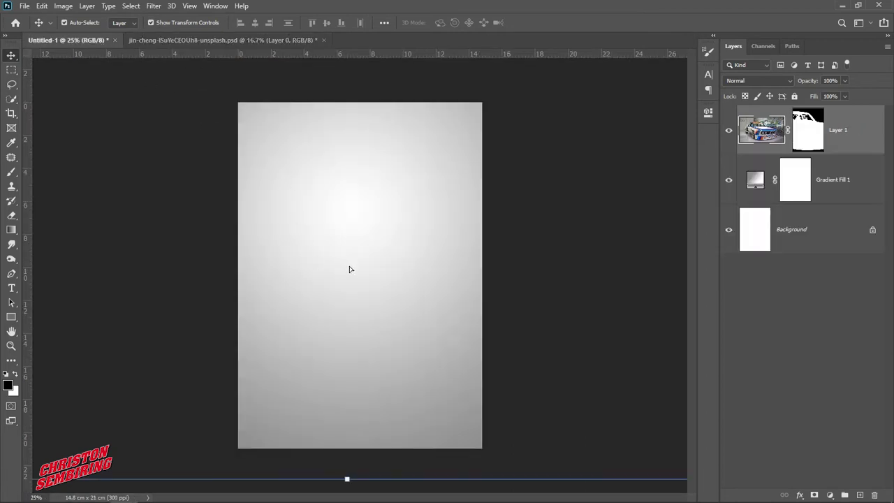
# - Drop the car above the gradient and convert it to a smart object
pyautogui.moveTo(415, 244); pyautogui.dragTo(433, 257)
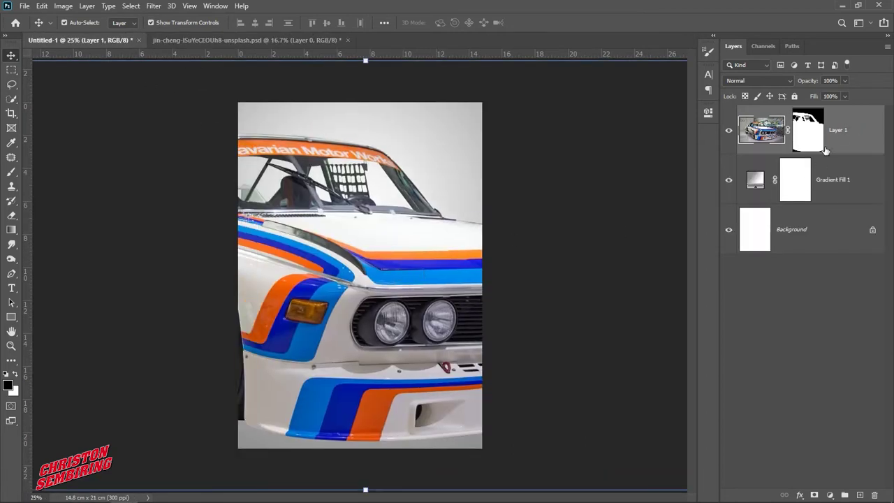
pyautogui.rightClick(824, 155)
pyautogui.click(785, 185)
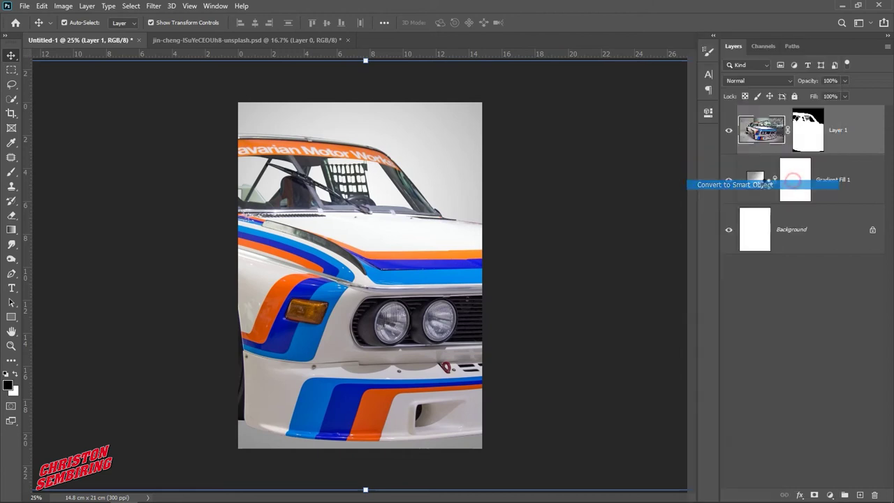
# - Scale the car to about 40%, tilt it slightly low on the poster, and close the car photo
pyautogui.moveTo(356, 134); pyautogui.dragTo(383, 311)
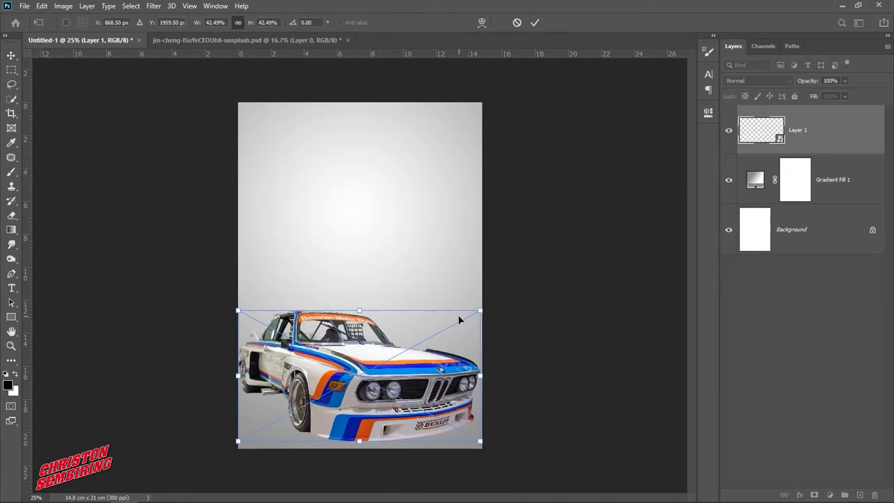
pyautogui.moveTo(403, 357); pyautogui.dragTo(403, 345)
pyautogui.moveTo(505, 293); pyautogui.dragTo(505, 283)
pyautogui.moveTo(412, 364); pyautogui.dragTo(416, 345)
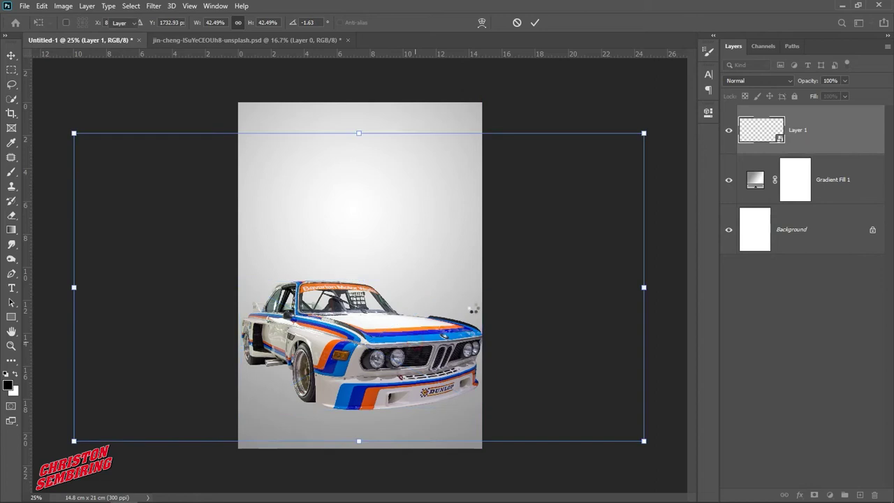
pyautogui.moveTo(482, 282); pyautogui.dragTo(472, 286)
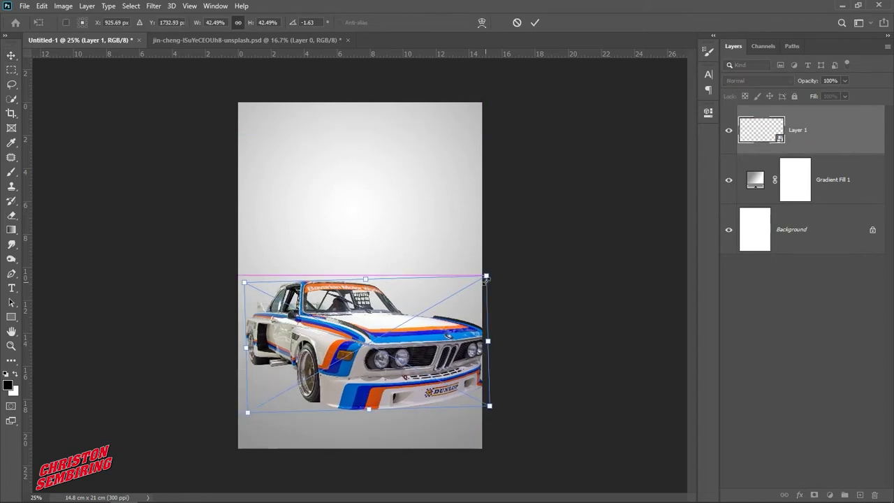
pyautogui.moveTo(472, 286); pyautogui.dragTo(474, 285)
pyautogui.moveTo(422, 346); pyautogui.dragTo(417, 341)
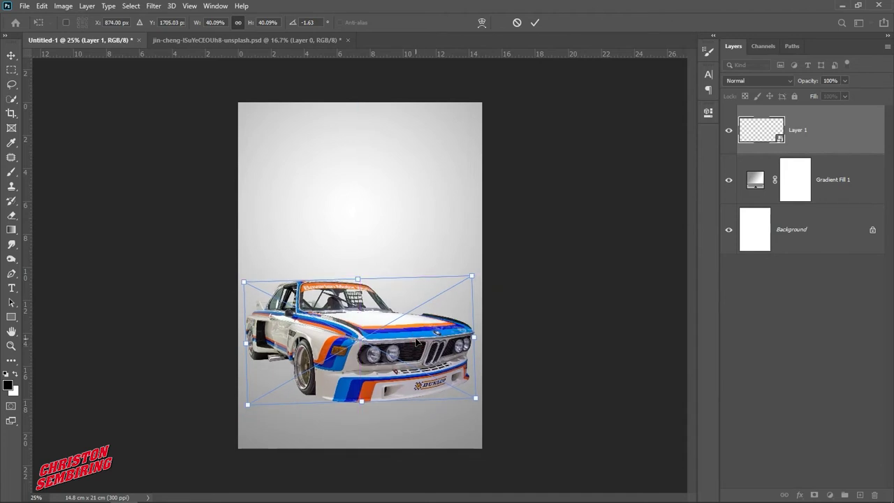
pyautogui.press('Return')
pyautogui.click(223, 40)
pyautogui.click(323, 40)
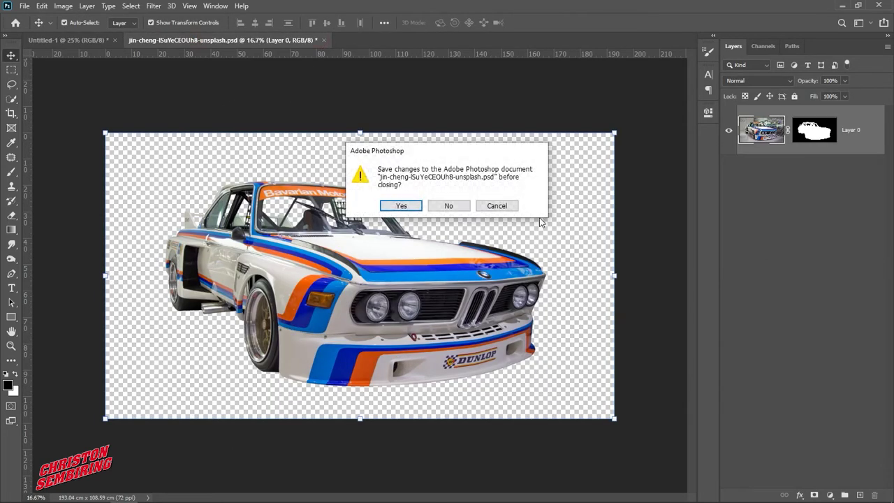
# - Discard the car photo changes and open the spencer-davis driver PSD
pyautogui.click(467, 208)
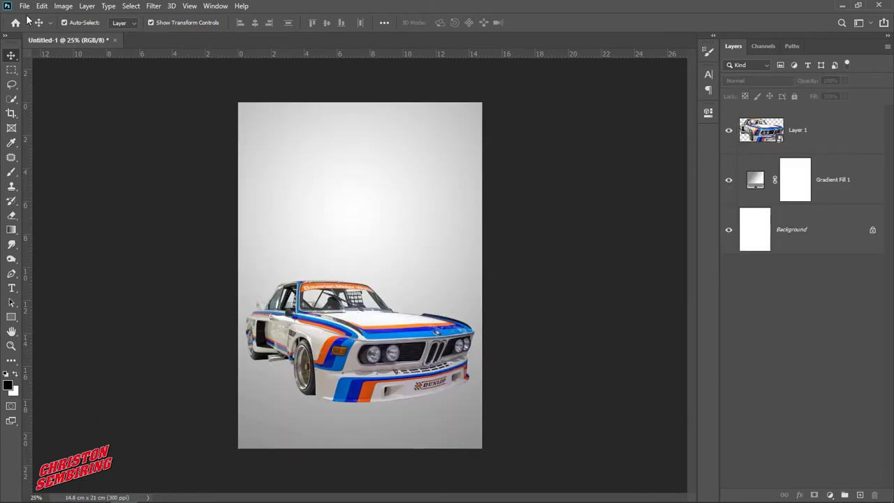
pyautogui.click(24, 5)
pyautogui.click(35, 23)
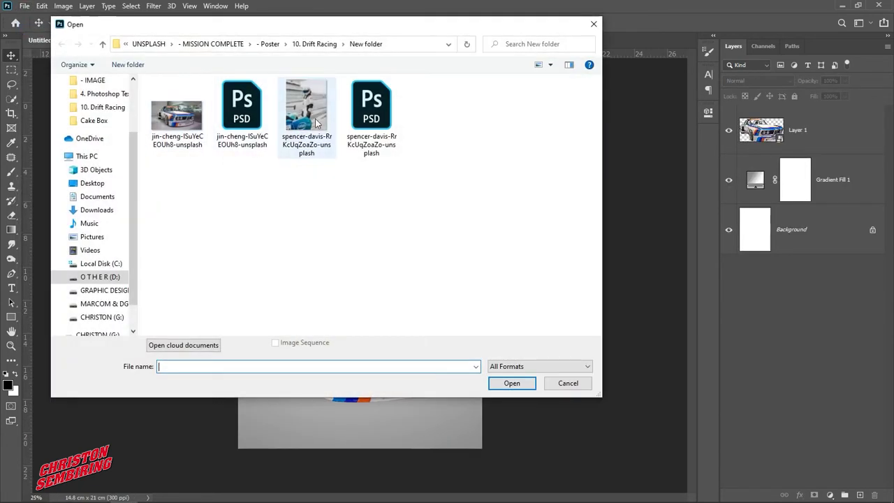
pyautogui.click(371, 107)
pyautogui.click(512, 383)
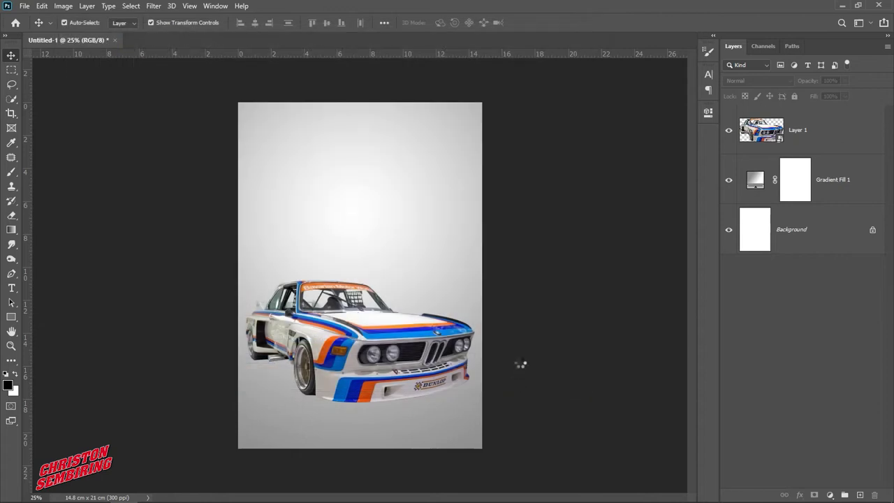
# - Toggle the driver's cutout mask to check it, leaving it on
pyautogui.keyDown('shift'); pyautogui.click(798, 135); pyautogui.keyUp('shift')
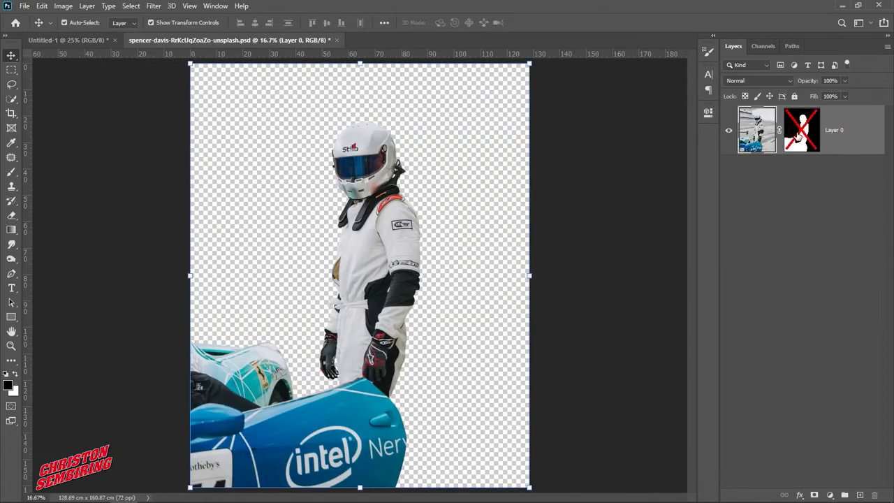
pyautogui.keyDown('shift'); pyautogui.click(798, 135); pyautogui.keyUp('shift')
pyautogui.keyDown('shift'); pyautogui.click(798, 134); pyautogui.keyUp('shift')
pyautogui.keyDown('shift'); pyautogui.click(798, 134); pyautogui.keyUp('shift')
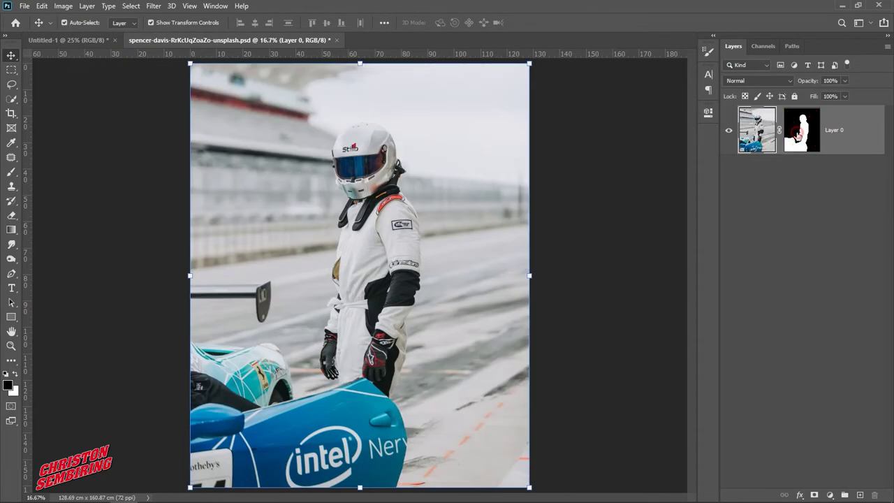
pyautogui.keyDown('shift'); pyautogui.click(798, 134); pyautogui.keyUp('shift')
pyautogui.keyDown('shift'); pyautogui.click(798, 135); pyautogui.keyUp('shift')
pyautogui.keyDown('shift'); pyautogui.click(798, 135); pyautogui.keyUp('shift')
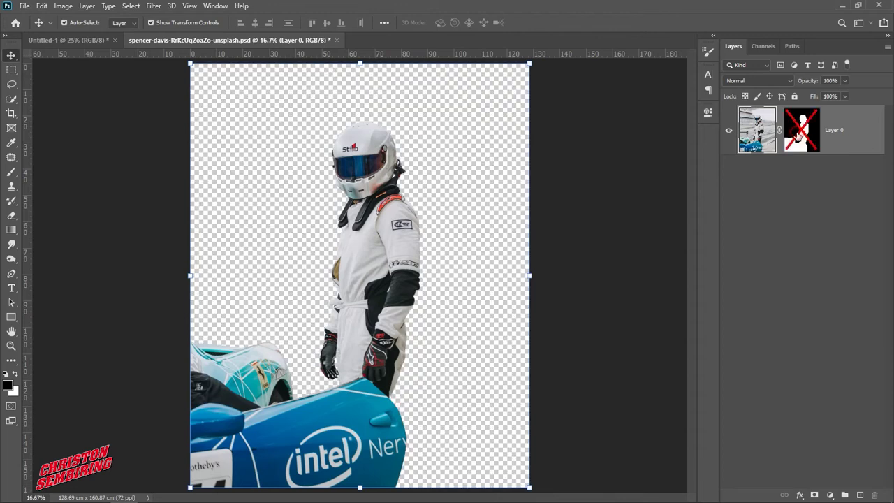
# - Copy the masked driver into the poster as a smart object and move it lower
pyautogui.keyDown('shift'); pyautogui.click(798, 135); pyautogui.keyUp('shift')
pyautogui.moveTo(383, 178)
pyautogui.mouseDown()
pyautogui.moveTo(182, 106)
pyautogui.moveTo(347, 220)
pyautogui.mouseUp()
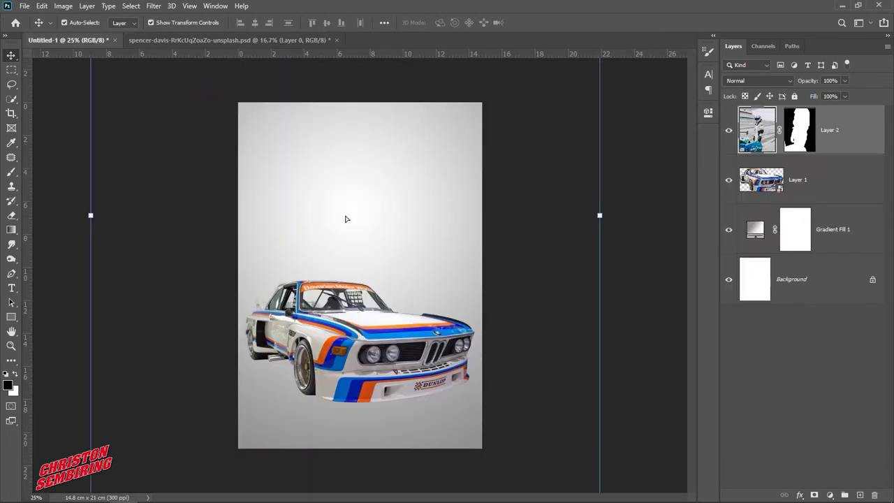
pyautogui.rightClick(849, 136)
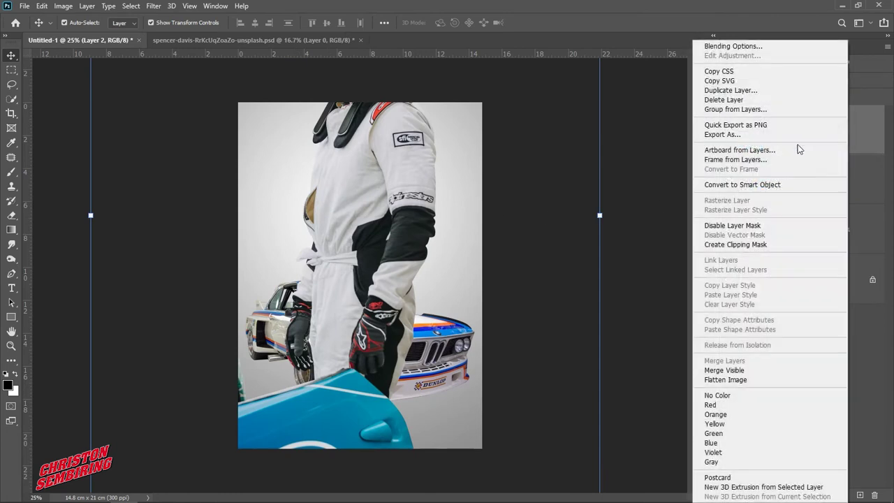
pyautogui.click(770, 183)
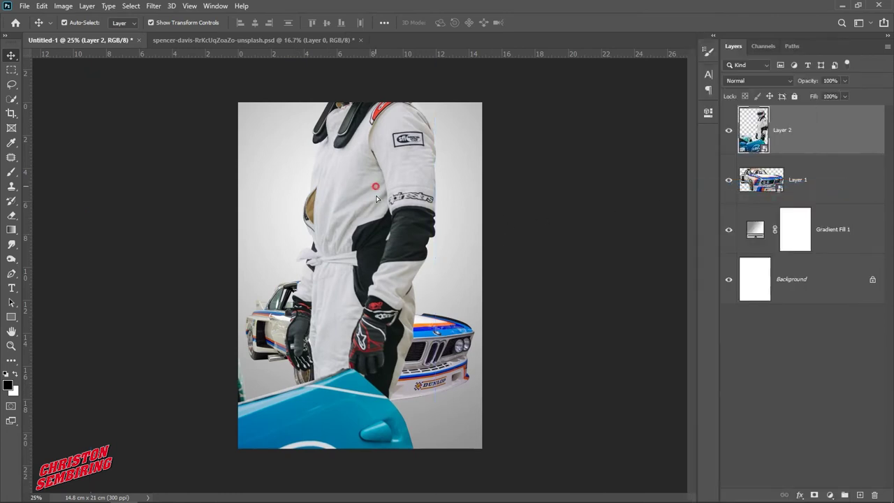
pyautogui.moveTo(490, 236); pyautogui.dragTo(496, 266)
# - Close the driver photo without saving and start scaling the driver to about 114%
pyautogui.click(293, 36)
pyautogui.click(360, 40)
pyautogui.click(455, 199)
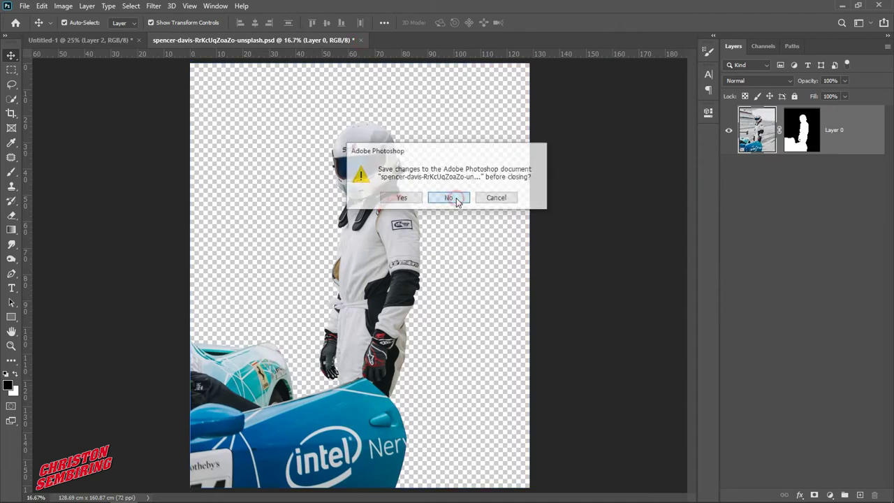
pyautogui.moveTo(380, 198); pyautogui.dragTo(427, 289)
# - Enlarge the driver to about 122.5%, shift it down-left, and stack the car above it
pyautogui.moveTo(493, 110); pyautogui.dragTo(516, 144)
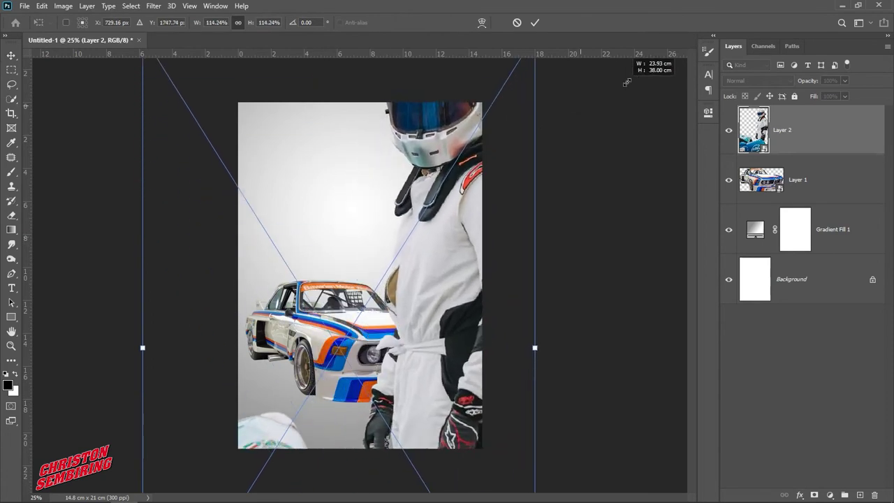
pyautogui.moveTo(516, 144); pyautogui.dragTo(639, 58)
pyautogui.moveTo(446, 231)
pyautogui.mouseDown()
pyautogui.moveTo(336, 353)
pyautogui.moveTo(338, 342)
pyautogui.moveTo(350, 343)
pyautogui.mouseUp()
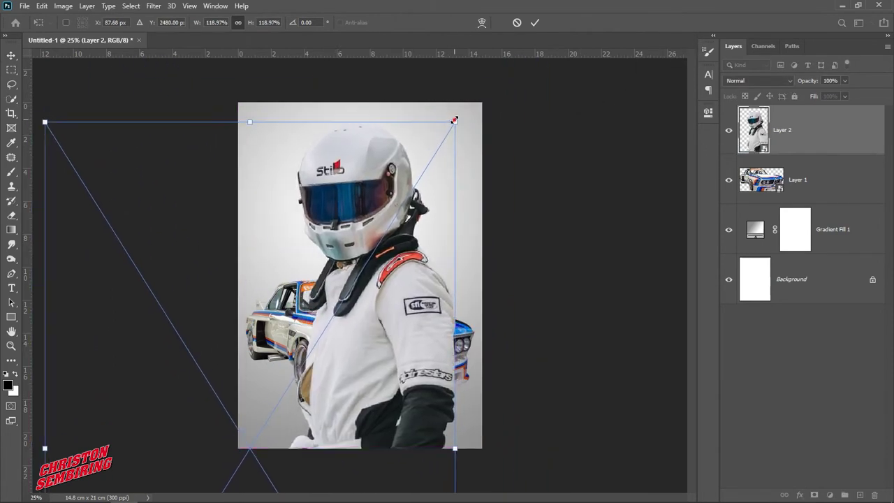
pyautogui.moveTo(454, 120); pyautogui.dragTo(466, 104)
pyautogui.moveTo(373, 284); pyautogui.dragTo(362, 302)
pyautogui.press('Return')
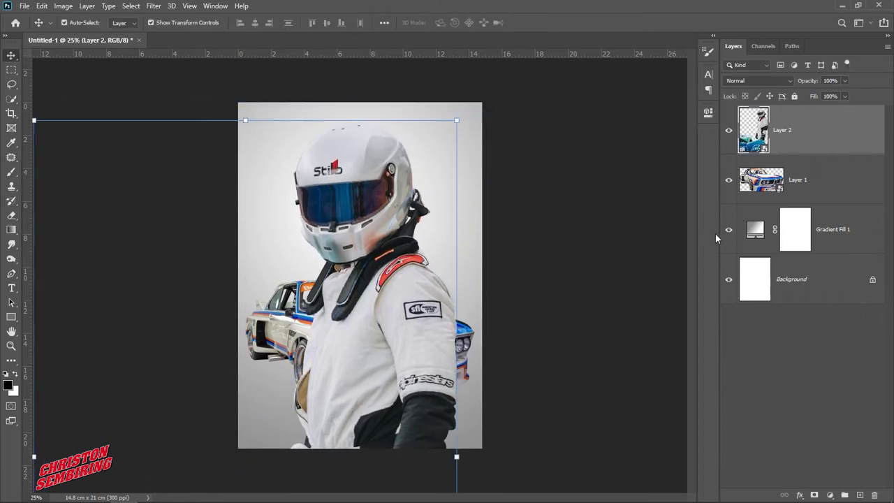
pyautogui.moveTo(831, 133); pyautogui.dragTo(828, 203)
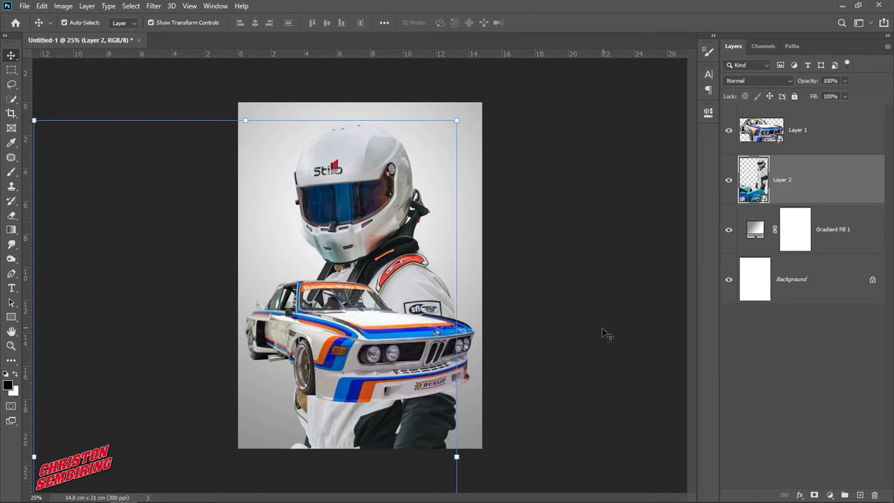
# - Raise the driver slightly and move the car lower on the poster
pyautogui.moveTo(401, 245); pyautogui.dragTo(401, 236)
pyautogui.click(368, 344)
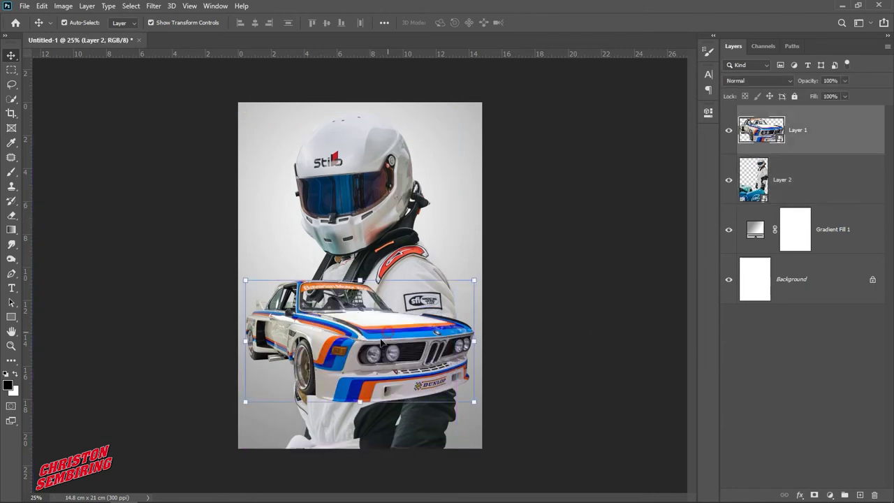
pyautogui.moveTo(368, 344); pyautogui.dragTo(364, 368)
# - Nudge the driver down in small Shift+arrow steps so the helmet sits behind the car
pyautogui.click(369, 211)
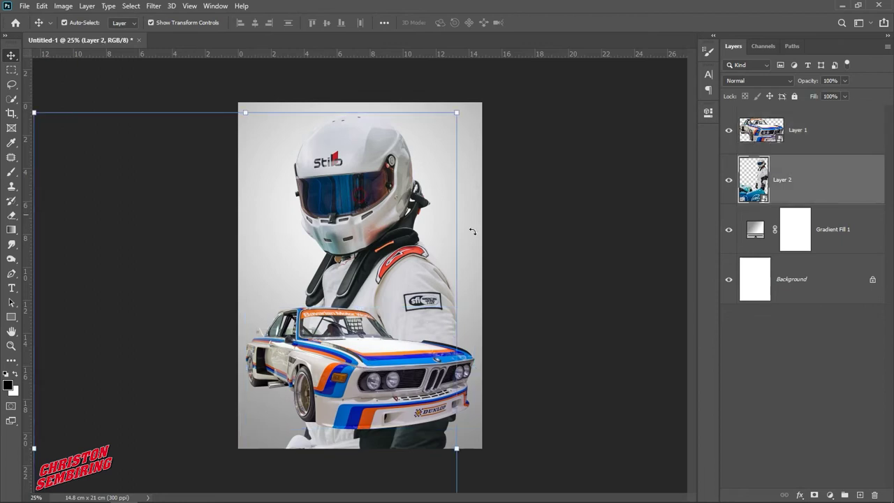
pyautogui.hotkey('shift', 'Down')
pyautogui.hotkey('shift', 'Down')
pyautogui.hotkey('shift', 'Down')
pyautogui.hotkey('shift', 'Down')
pyautogui.hotkey('shift', 'Down')
pyautogui.hotkey('shift', 'Down')
pyautogui.hotkey('shift', 'Down')
pyautogui.hotkey('shift', 'Down')
pyautogui.hotkey('shift', 'Down')
pyautogui.hotkey('shift', 'Down')
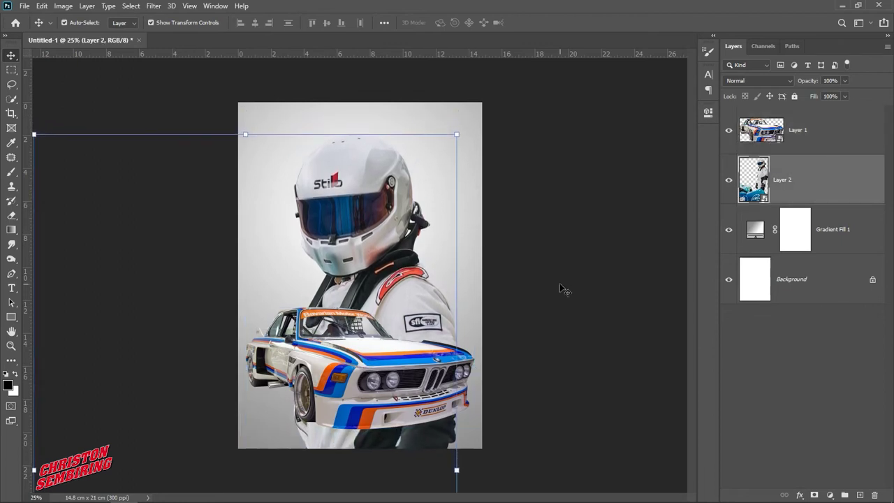
pyautogui.hotkey('shift', 'Left')
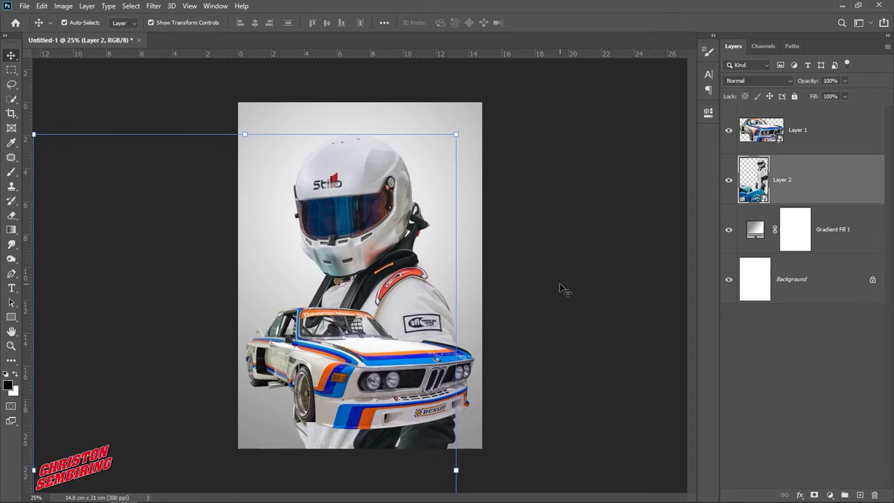
pyautogui.hotkey('shift', 'Down')
pyautogui.hotkey('shift', 'Down')
pyautogui.hotkey('shift', 'Up')
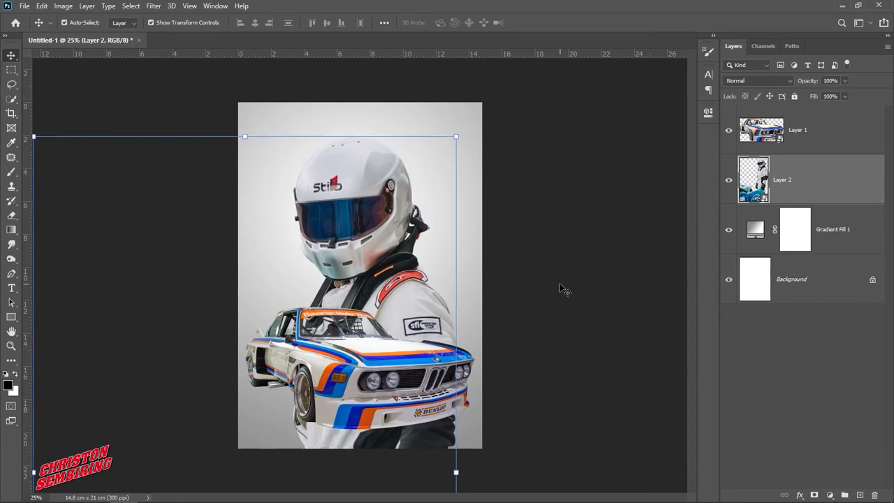
pyautogui.hotkey('shift', 'Up')
pyautogui.hotkey('shift', 'Right')
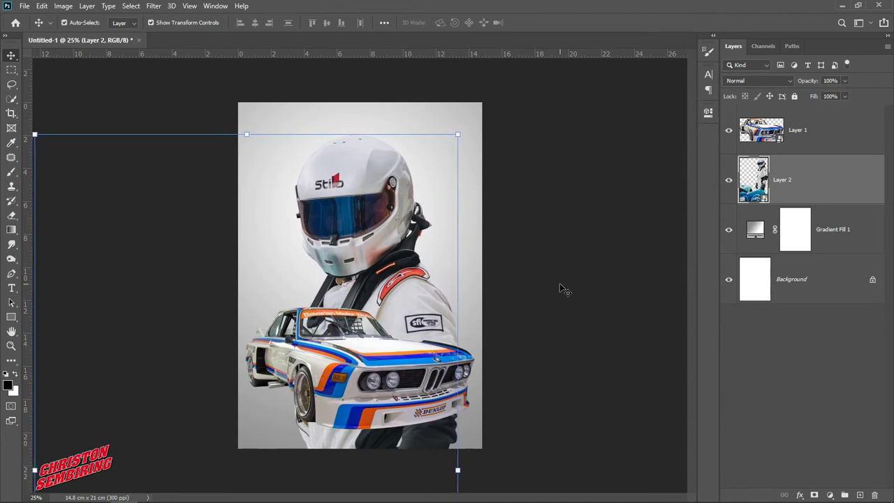
pyautogui.hotkey('shift', 'Down')
pyautogui.hotkey('shift', 'Down')
pyautogui.hotkey('shift', 'Down')
pyautogui.hotkey('shift', 'Down')
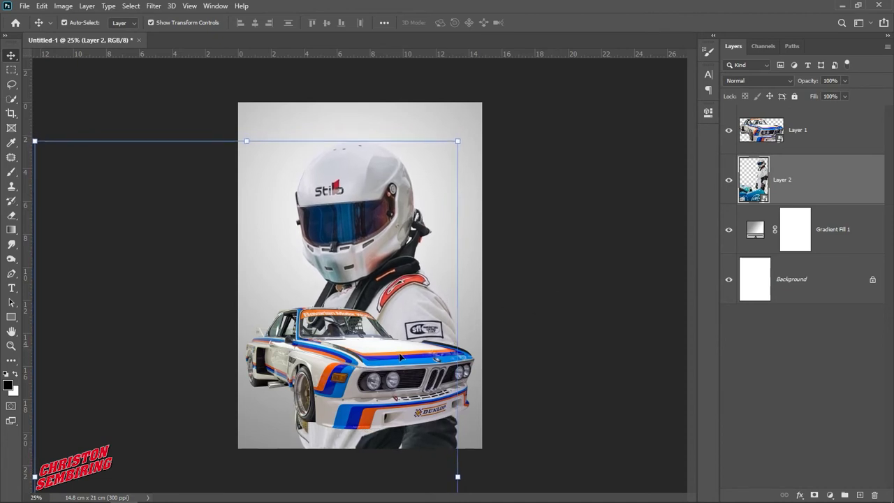
pyautogui.click(400, 357)
pyautogui.hotkey('shift', 'Down')
pyautogui.hotkey('shift', 'Down')
pyautogui.hotkey('shift', 'Down')
pyautogui.hotkey('shift', 'Down')
pyautogui.hotkey('shift', 'Down')
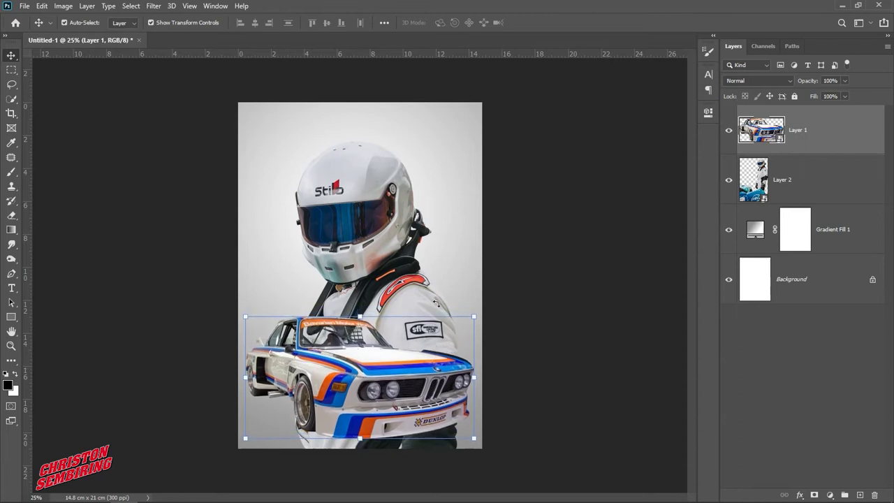
# - Slightly enlarge the driver, then shrink and slightly tilt the car
pyautogui.click(362, 227)
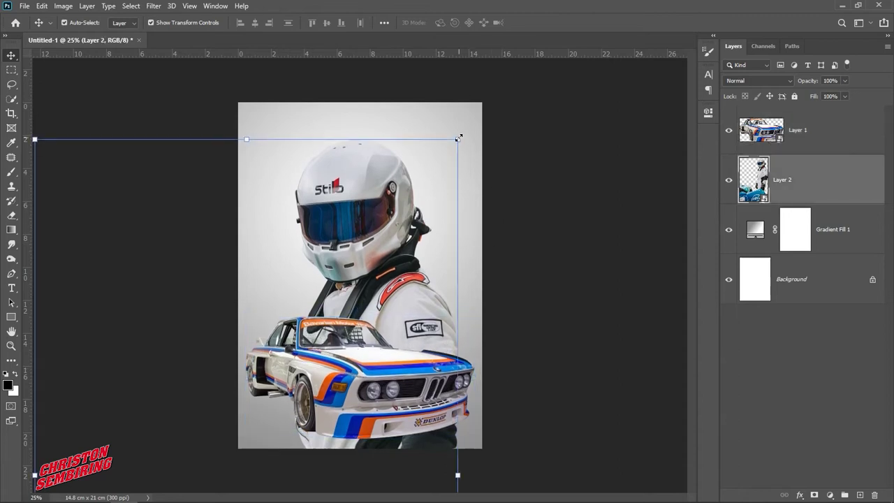
pyautogui.moveTo(457, 138); pyautogui.dragTo(444, 143)
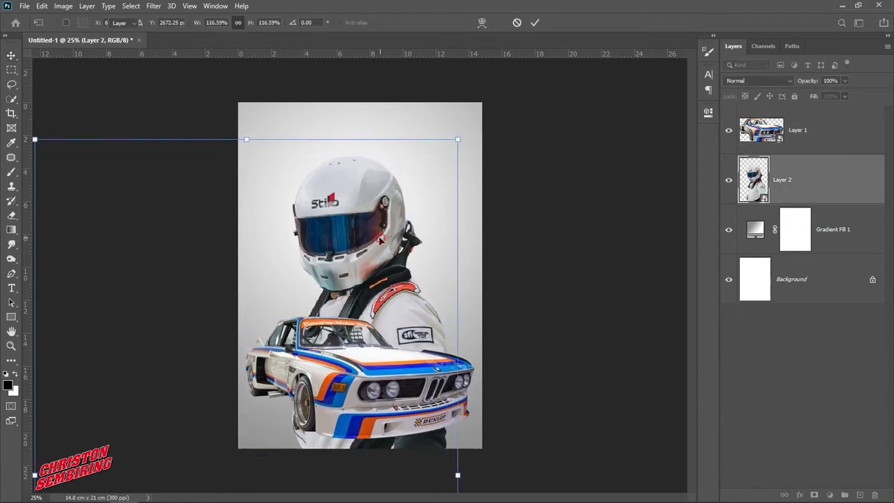
pyautogui.press('Return')
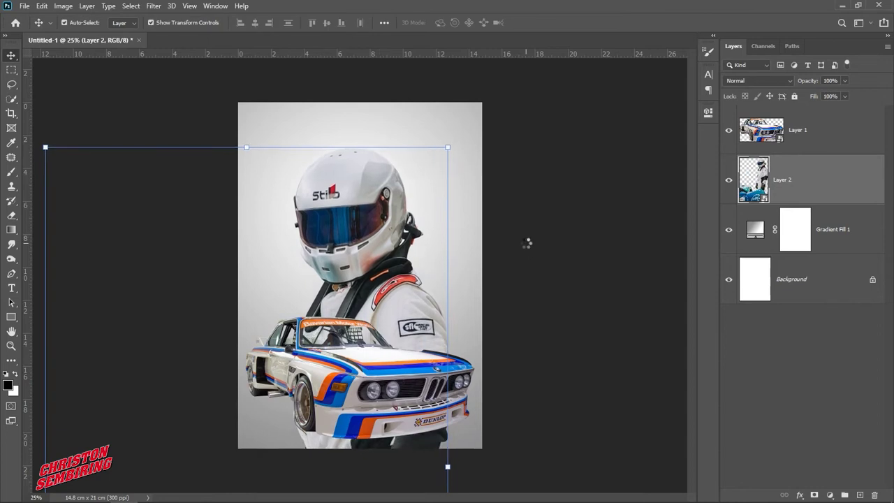
pyautogui.click(392, 373)
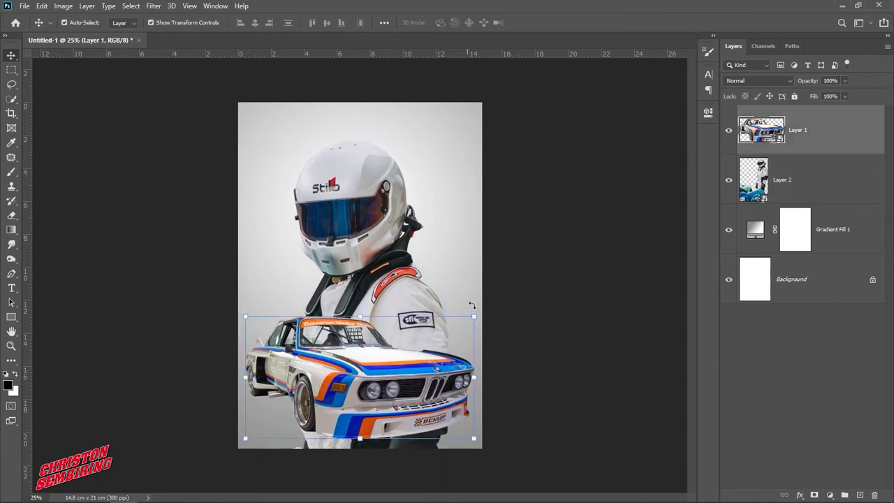
pyautogui.moveTo(474, 317); pyautogui.dragTo(472, 322)
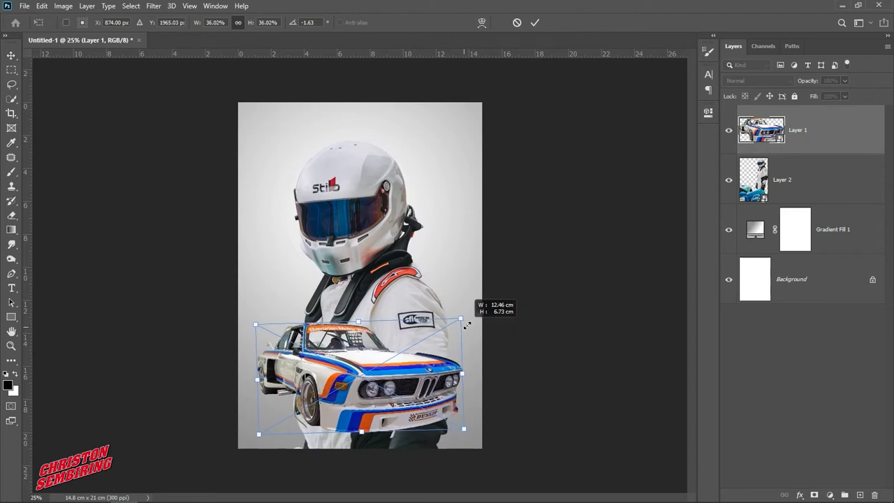
pyautogui.press('Return')
# - Enlarge the driver to about 120% and nudge it into position
pyautogui.click(410, 185)
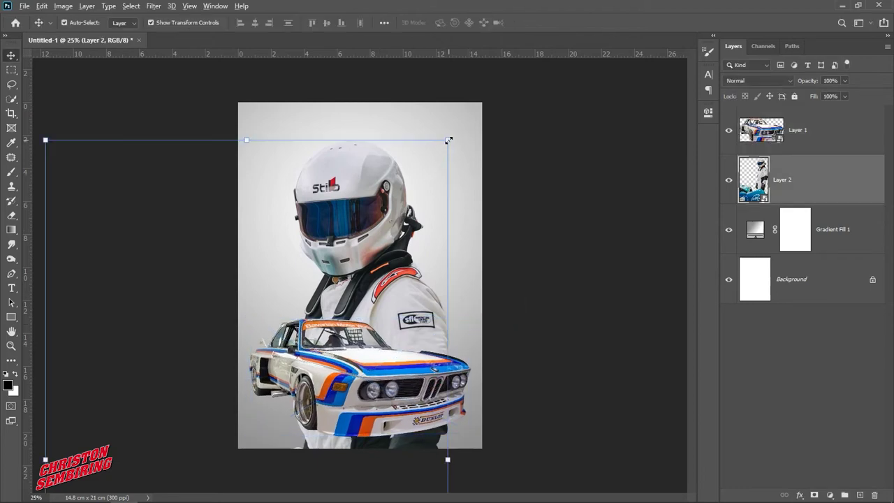
pyautogui.moveTo(448, 140); pyautogui.dragTo(454, 131)
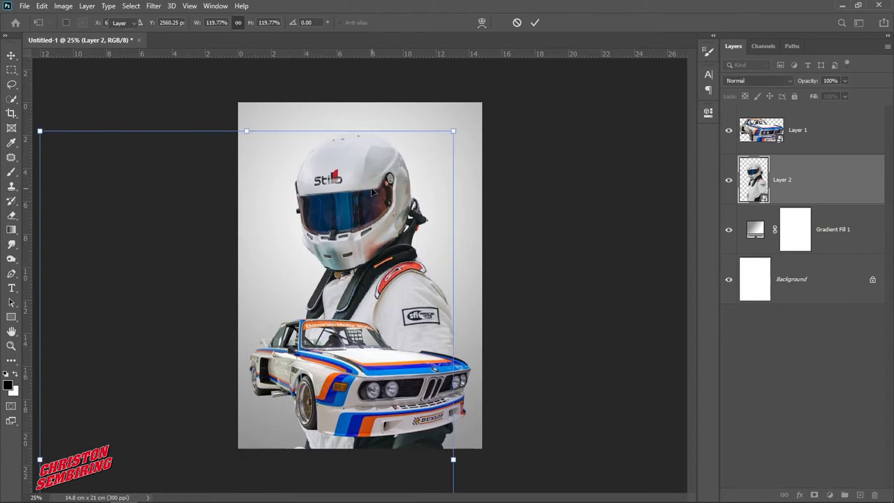
pyautogui.press('Return')
pyautogui.moveTo(372, 190); pyautogui.dragTo(375, 200)
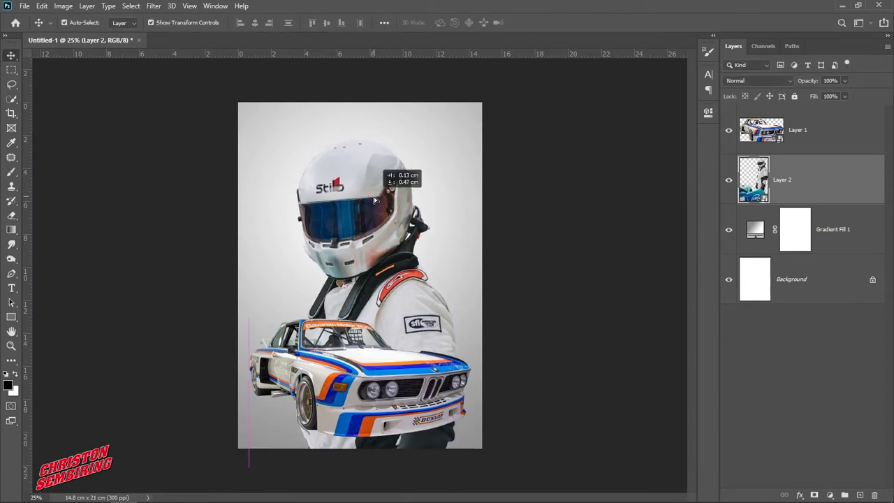
pyautogui.press('Left')
pyautogui.press('Left')
pyautogui.press('Down')
pyautogui.press('Down')
pyautogui.press('Down')
pyautogui.press('Down')
pyautogui.press('Down')
pyautogui.press('Down')
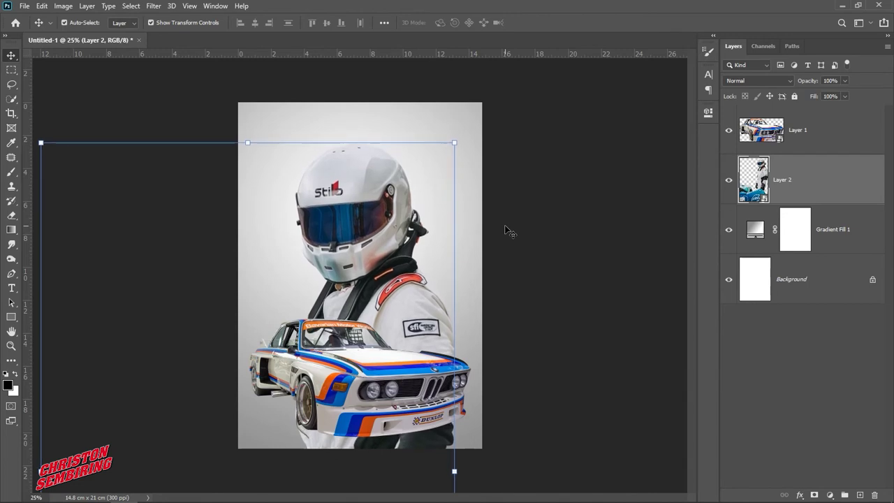
pyautogui.hotkey('shift', 'Up')
pyautogui.hotkey('shift', 'Up')
pyautogui.hotkey('shift', 'Up')
pyautogui.hotkey('shift', 'Up')
pyautogui.hotkey('shift', 'Up')
pyautogui.hotkey('shift', 'Up')
pyautogui.hotkey('shift', 'Up')
pyautogui.hotkey('shift', 'Up')
# - Raise the car, rotate it -1.63°, and enlarge it to about 41%
pyautogui.click(400, 379)
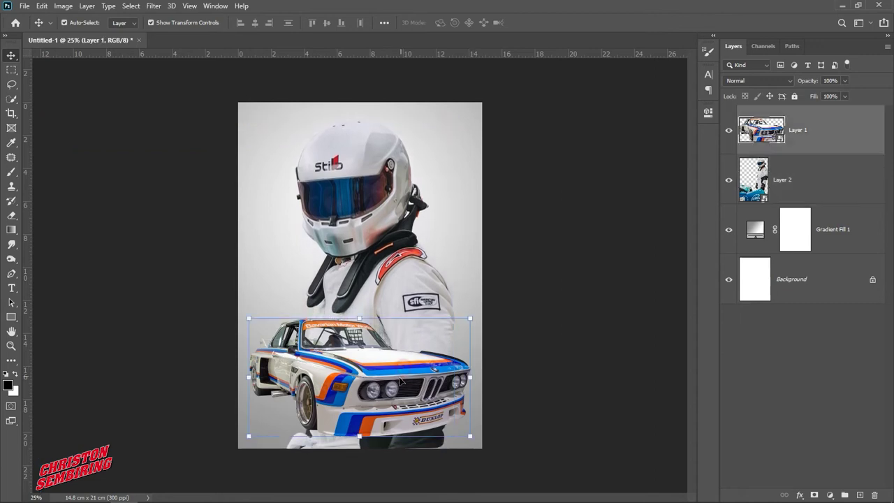
pyautogui.hotkey('shift', 'Up')
pyautogui.hotkey('shift', 'Up')
pyautogui.hotkey('shift', 'Up')
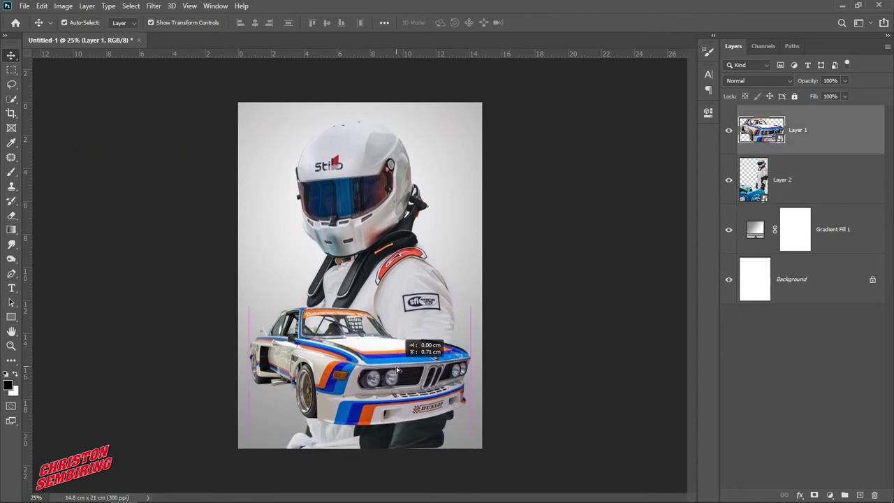
pyautogui.moveTo(467, 307); pyautogui.dragTo(471, 302)
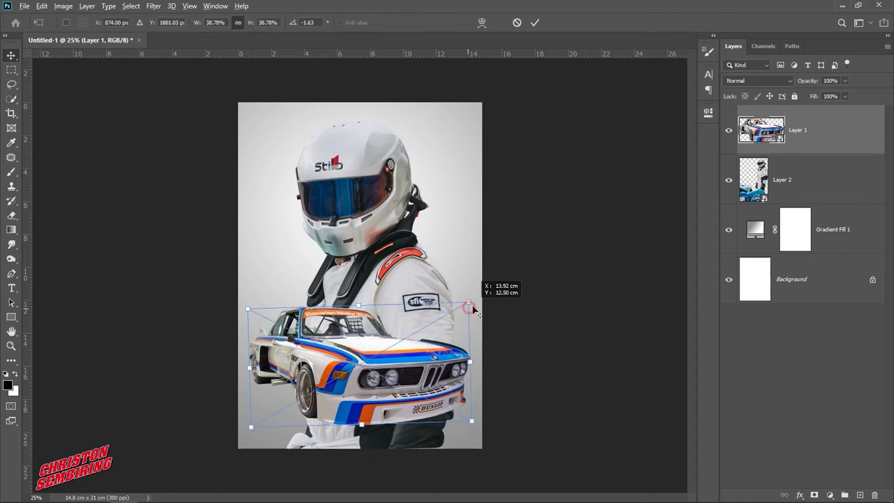
pyautogui.press('Return')
pyautogui.moveTo(470, 306); pyautogui.dragTo(493, 283)
pyautogui.press('Return')
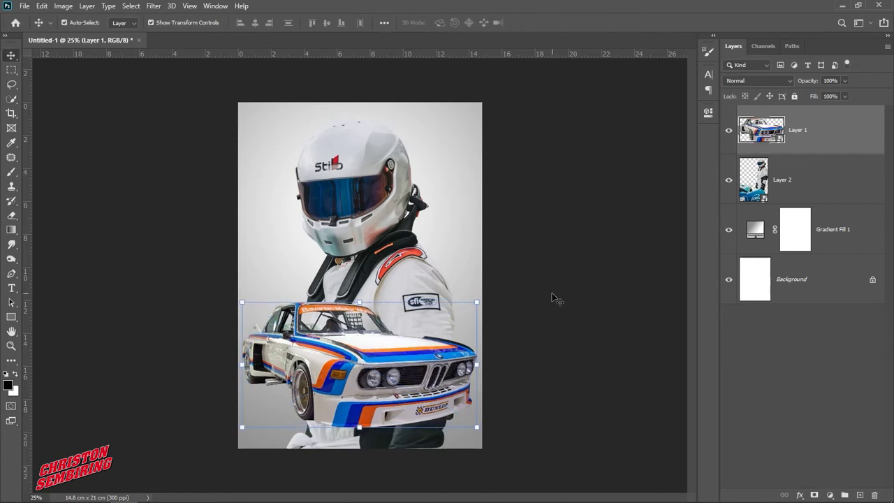
# - Move the car and the driver down a few pixels
pyautogui.hotkey('shift', 'Down')
pyautogui.hotkey('shift', 'Down')
pyautogui.hotkey('shift', 'Down')
pyautogui.hotkey('shift', 'Down')
pyautogui.click(402, 262)
pyautogui.hotkey('shift', 'Down')
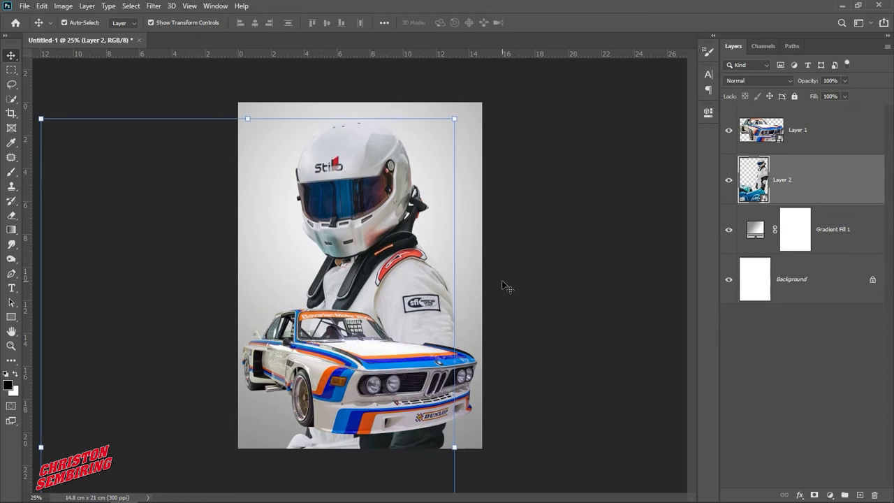
pyautogui.hotkey('shift', 'Down')
pyautogui.hotkey('shift', 'Down')
pyautogui.click(797, 173)
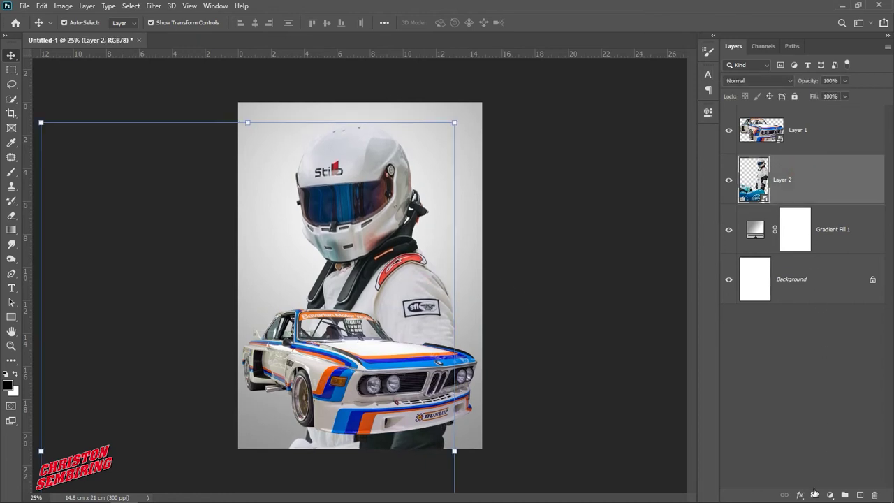
# - Add a layer mask to the driver and paint out the legs at 100% brush opacity
pyautogui.click(814, 495)
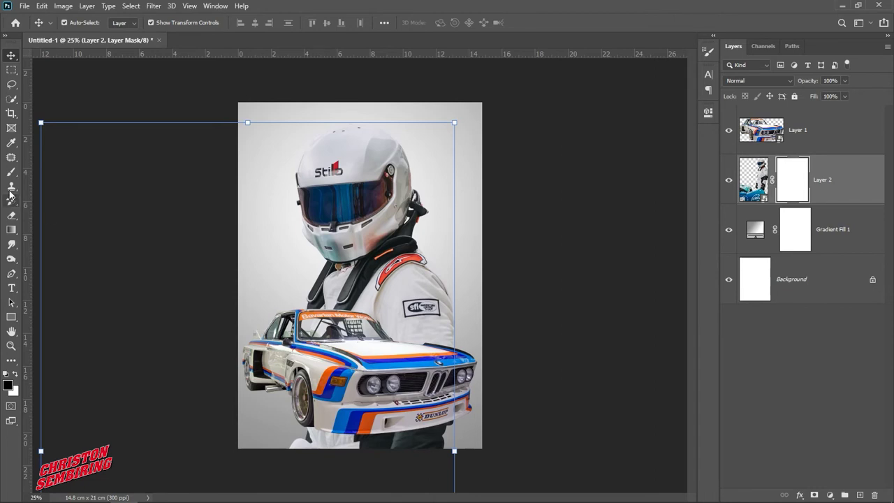
pyautogui.click(11, 172)
pyautogui.moveTo(291, 434)
pyautogui.mouseDown()
pyautogui.moveTo(342, 453)
pyautogui.moveTo(278, 451)
pyautogui.moveTo(343, 449)
pyautogui.moveTo(282, 450)
pyautogui.mouseUp()
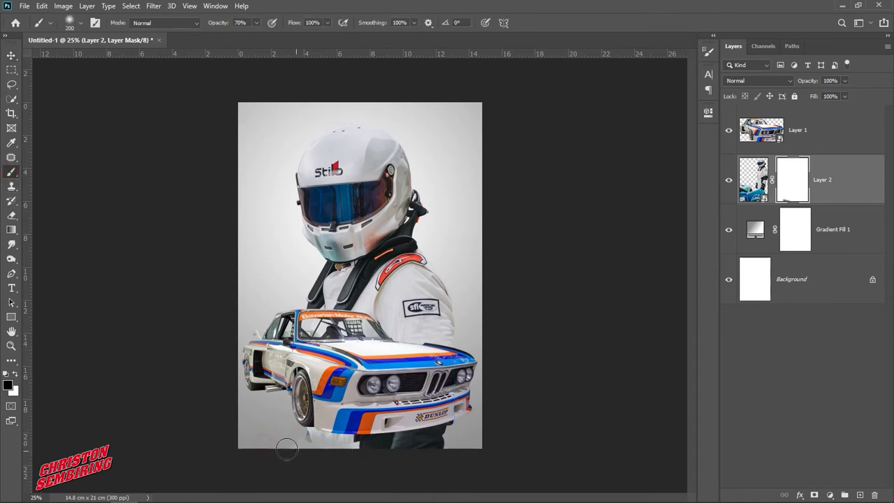
pyautogui.click(255, 23)
pyautogui.moveTo(260, 37); pyautogui.dragTo(296, 41)
pyautogui.click(279, 451)
pyautogui.moveTo(406, 448)
pyautogui.mouseDown()
pyautogui.moveTo(409, 433)
pyautogui.moveTo(345, 437)
pyautogui.moveTo(292, 416)
pyautogui.mouseUp()
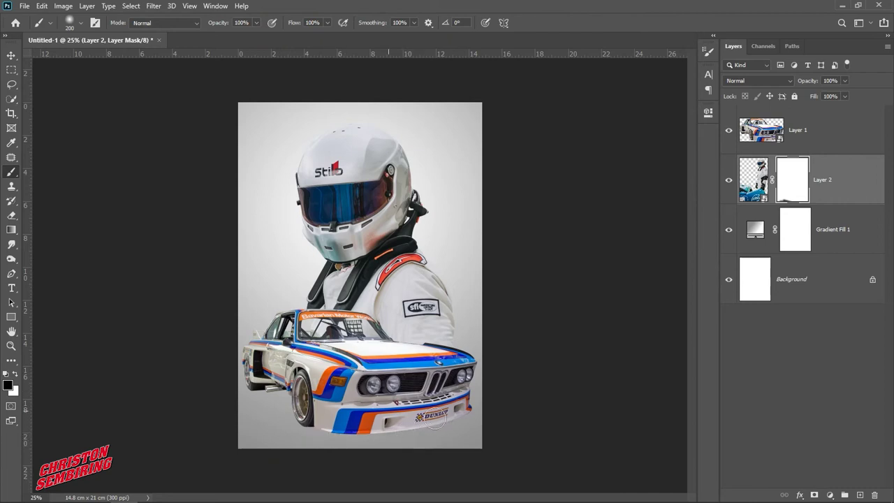
# - With a 472 px soft brush, mask out the rest of the driver below and around the car
pyautogui.moveTo(393, 408); pyautogui.dragTo(423, 415)
pyautogui.moveTo(235, 379); pyautogui.dragTo(445, 422)
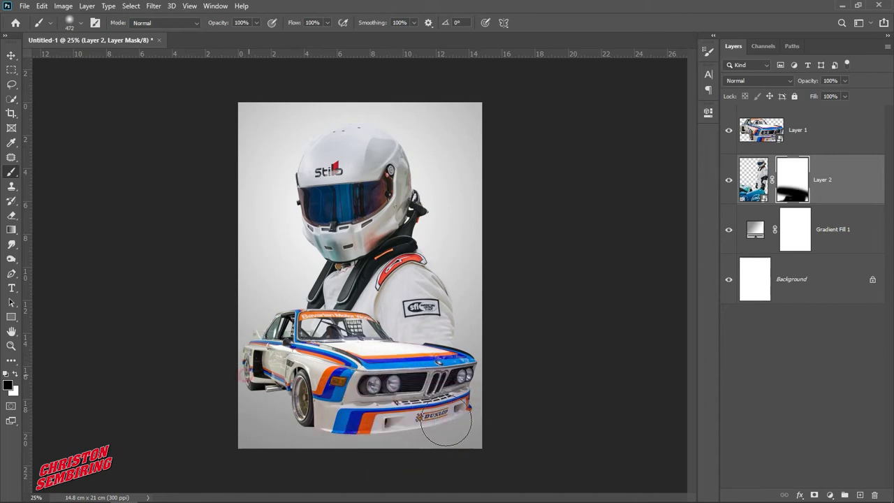
pyautogui.moveTo(144, 423); pyautogui.dragTo(324, 435)
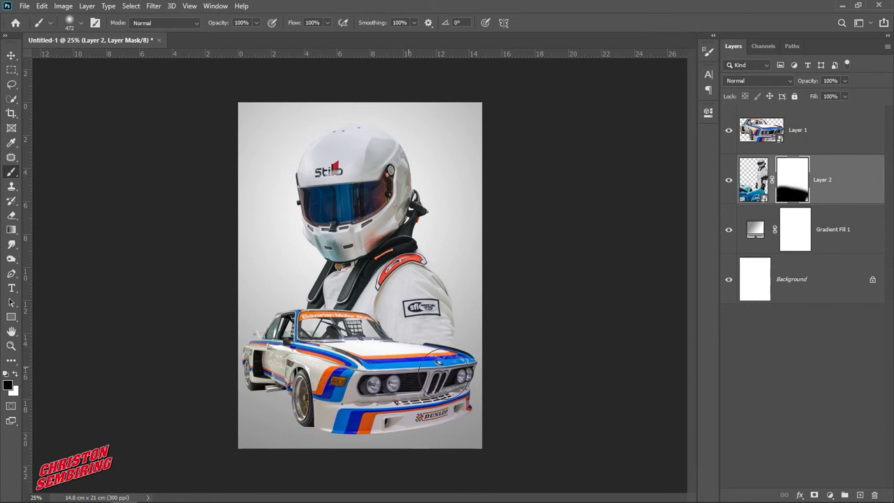
pyautogui.moveTo(419, 364); pyautogui.dragTo(488, 370)
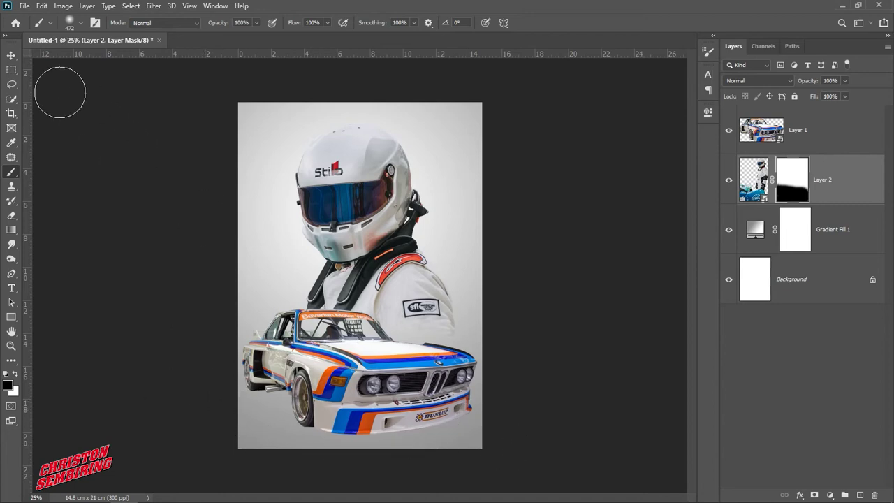
pyautogui.click(11, 55)
pyautogui.click(585, 261)
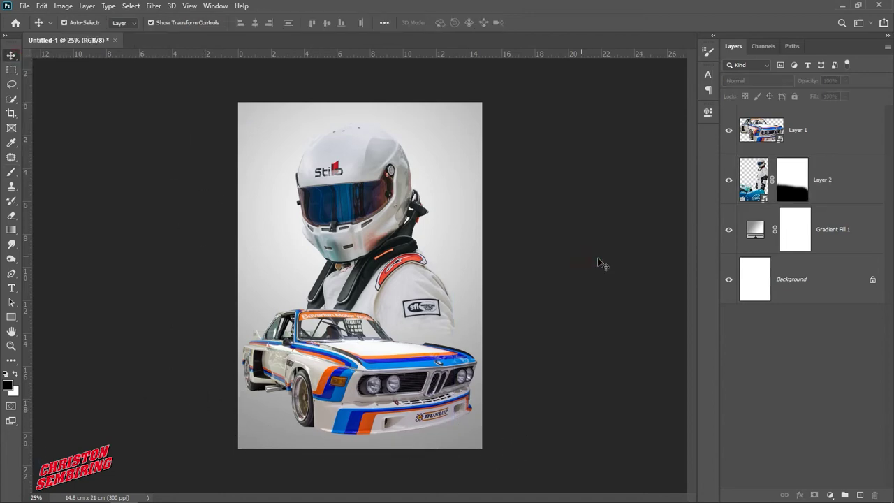
# - Draw a tall rectangle down the poster's left side above Gradient Fill 1
pyautogui.click(845, 229)
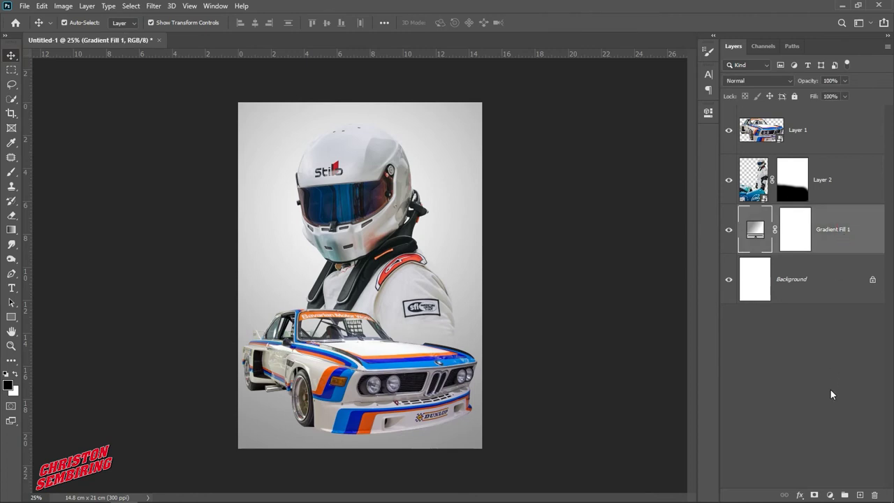
pyautogui.click(11, 317)
pyautogui.moveTo(260, 96); pyautogui.dragTo(308, 452)
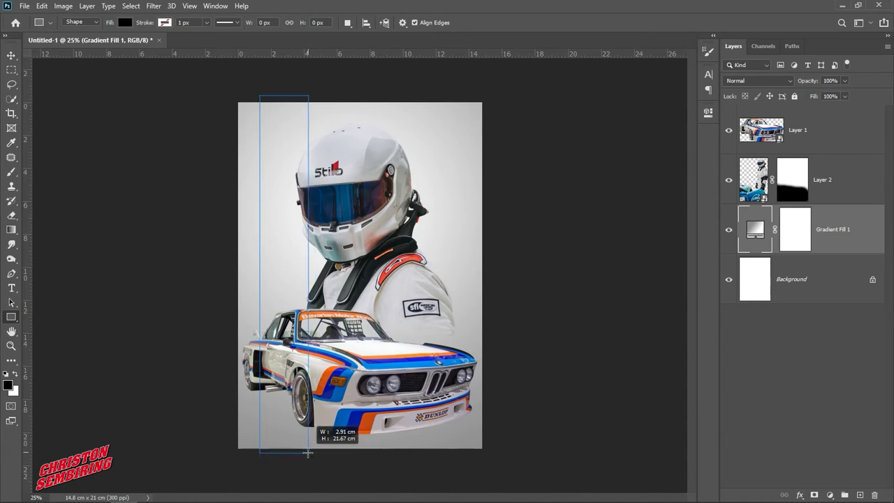
# - Finish the full-height left rectangle and give it a red fill, eb4a39
pyautogui.moveTo(308, 452); pyautogui.dragTo(308, 452)
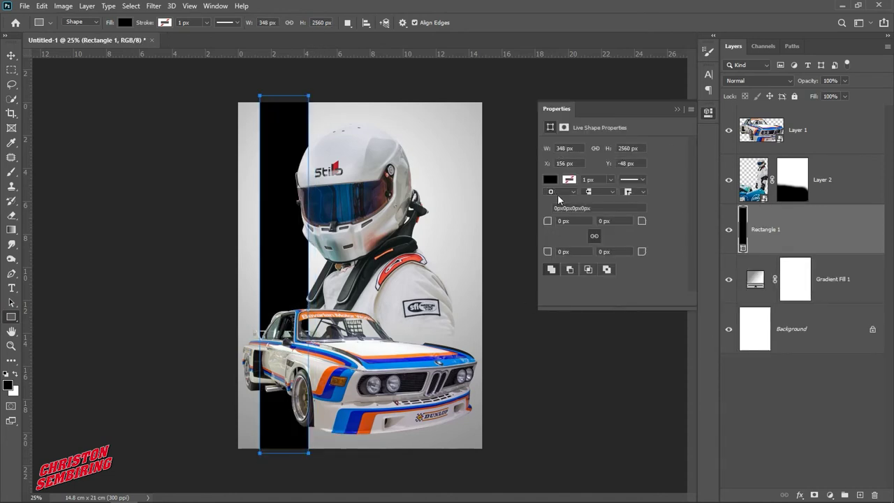
pyautogui.click(552, 180)
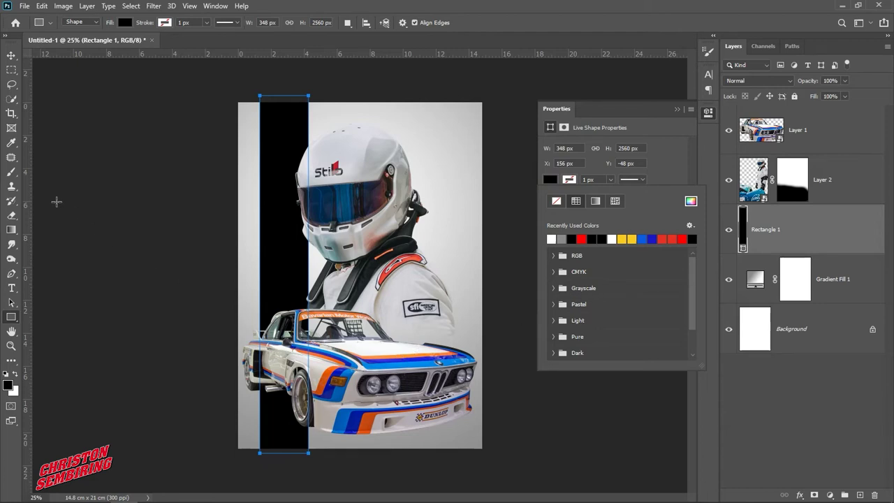
pyautogui.click(689, 202)
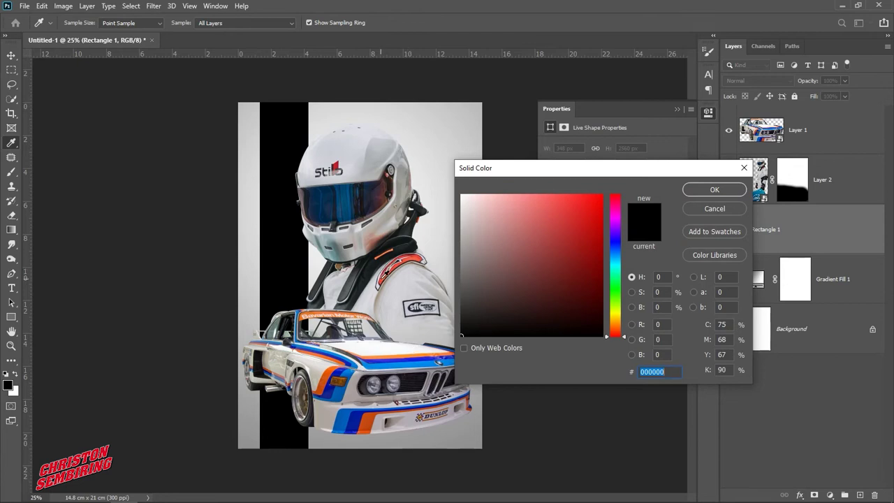
pyautogui.click(568, 205)
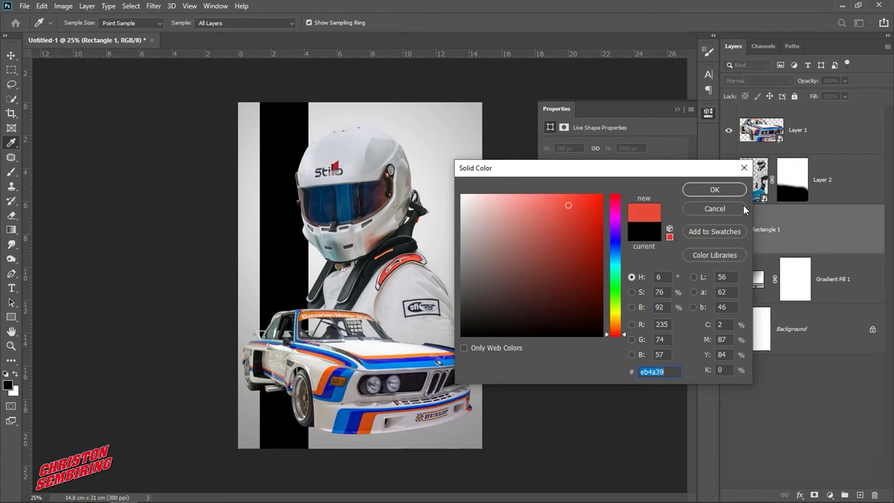
pyautogui.click(713, 189)
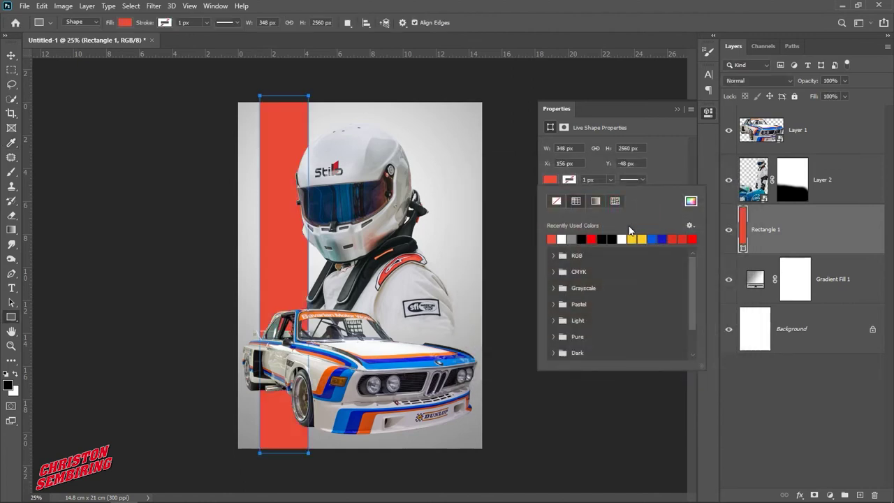
# - Change the stripe fill to dark orange c2450d, sampled from the car's stripe
pyautogui.click(691, 201)
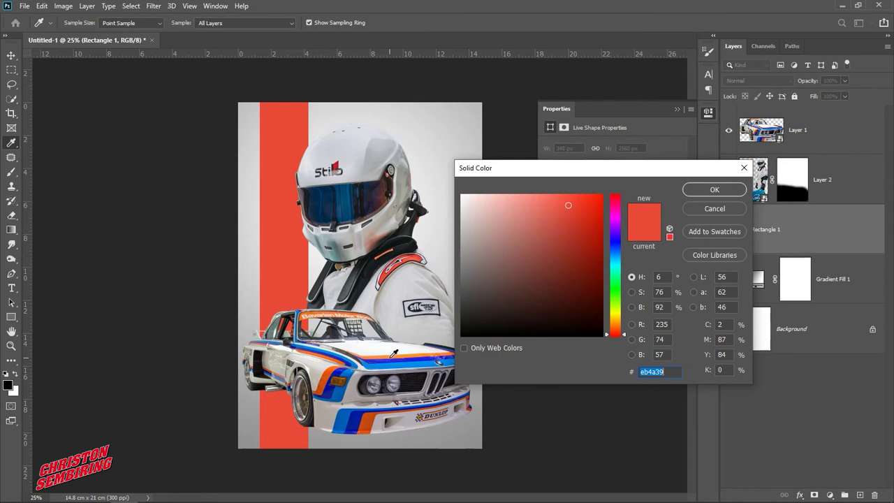
pyautogui.click(371, 417)
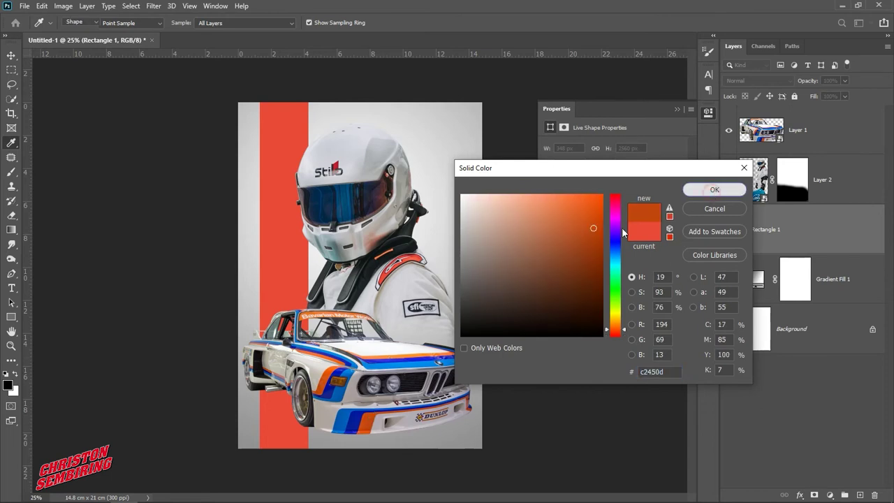
pyautogui.press('Return')
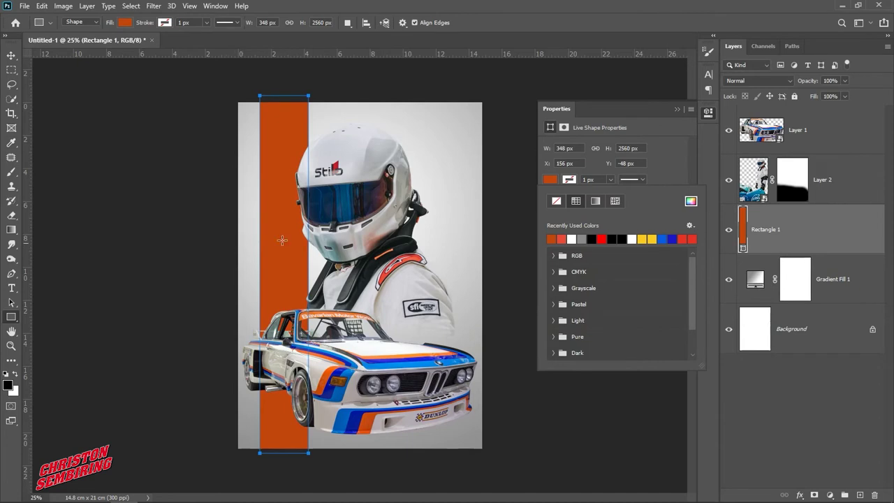
pyautogui.click(677, 112)
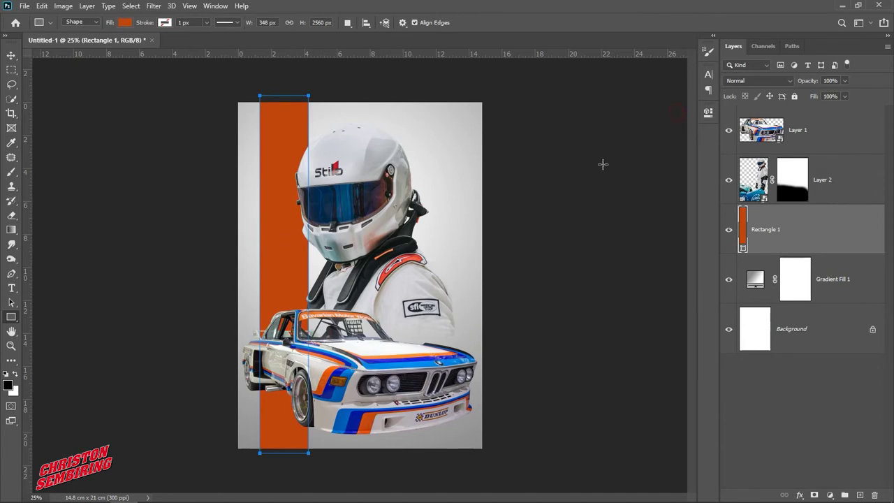
pyautogui.press('v')
pyautogui.click(105, 145)
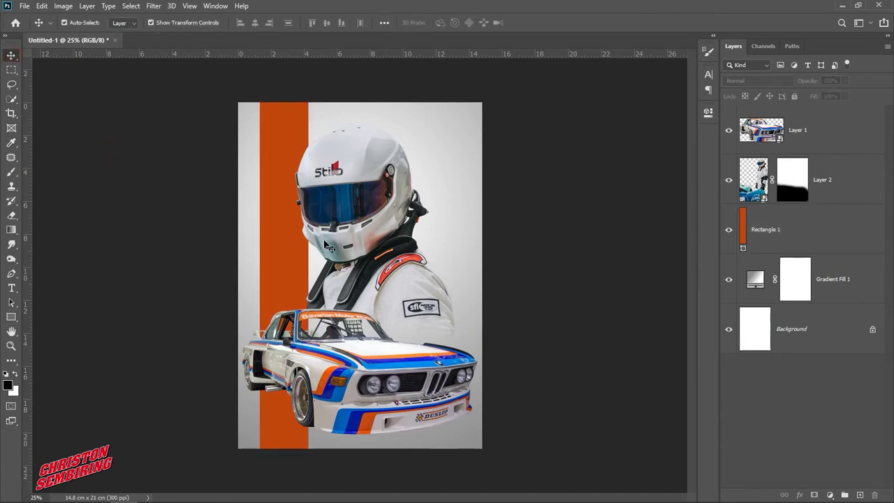
# - Duplicate the orange stripe to its right and colour the copy dark blue 031b97
pyautogui.moveTo(286, 272); pyautogui.dragTo(329, 278)
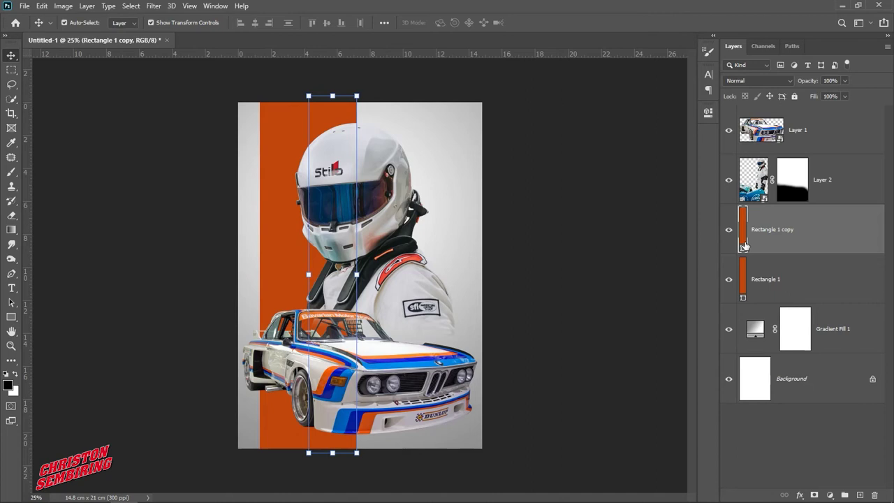
pyautogui.doubleClick(742, 234)
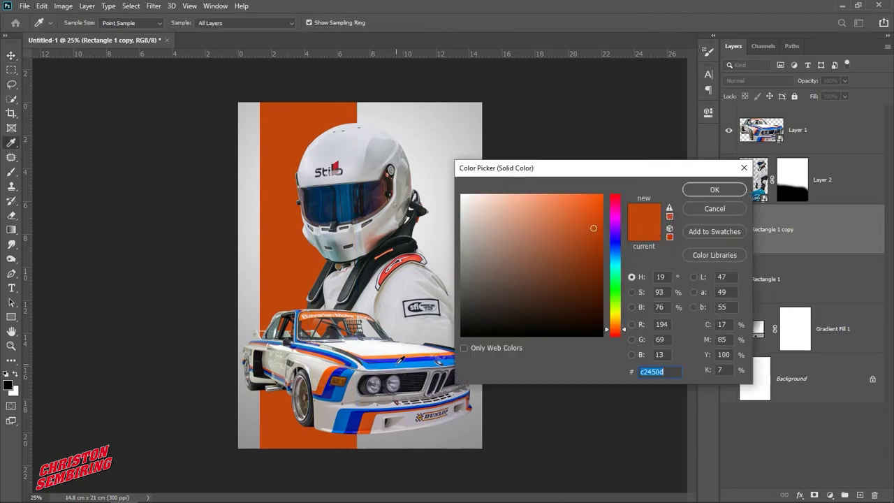
pyautogui.click(355, 418)
pyautogui.click(712, 191)
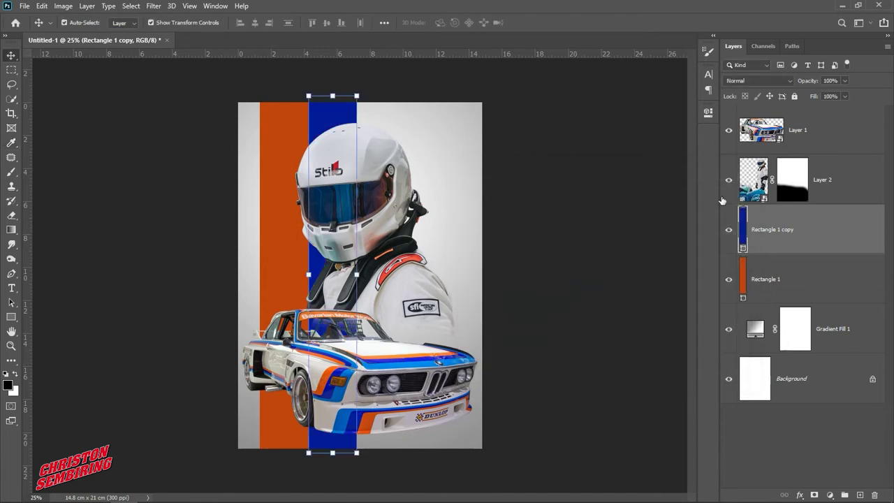
# - Add a third stripe beside it in lighter blue 0059b3 sampled from the car
pyautogui.moveTo(333, 120); pyautogui.dragTo(381, 120)
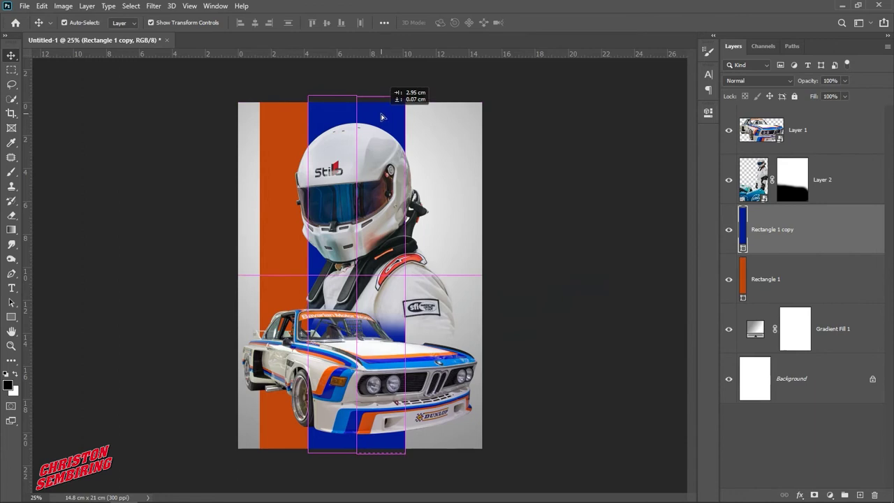
pyautogui.moveTo(381, 120); pyautogui.dragTo(381, 120)
pyautogui.doubleClick(742, 228)
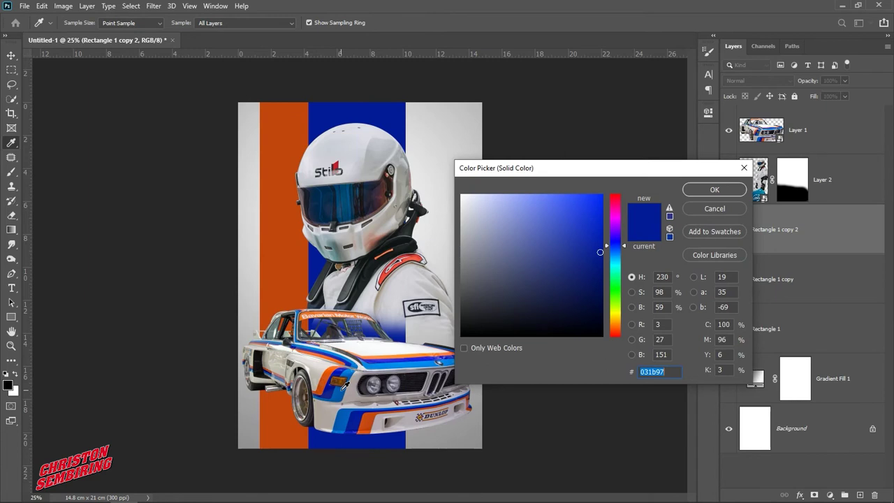
pyautogui.click(345, 418)
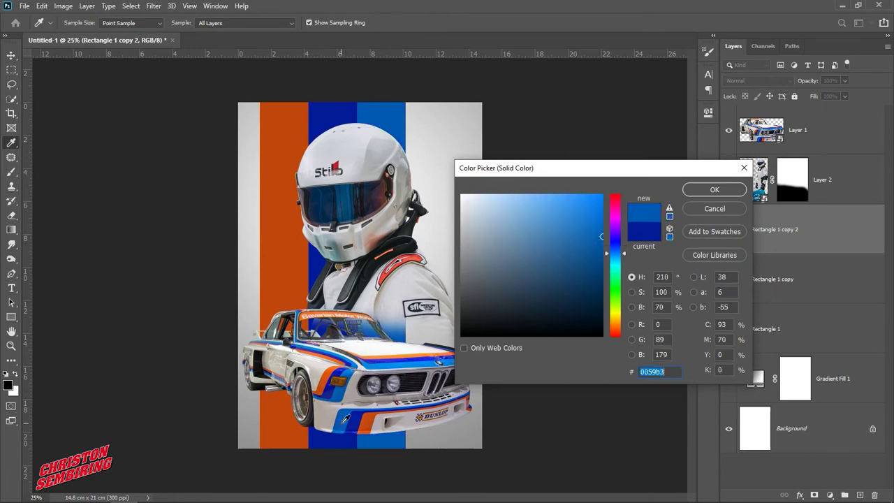
pyautogui.click(715, 190)
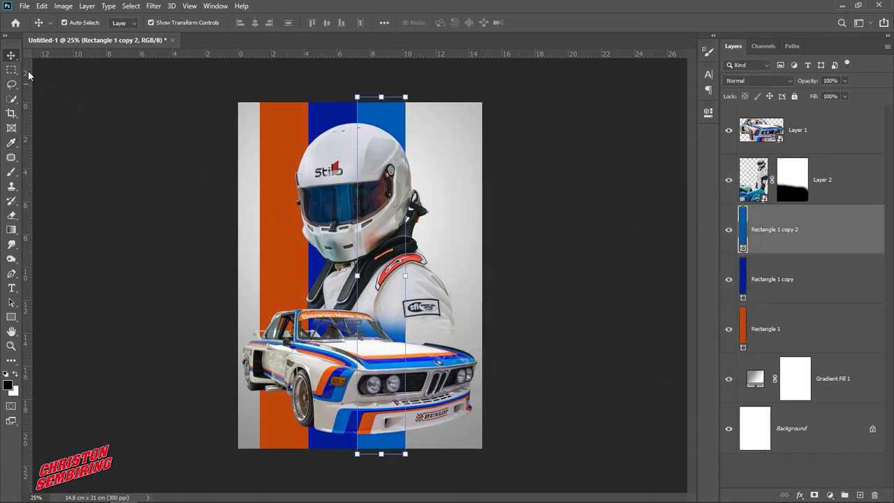
pyautogui.click(202, 144)
pyautogui.click(272, 171)
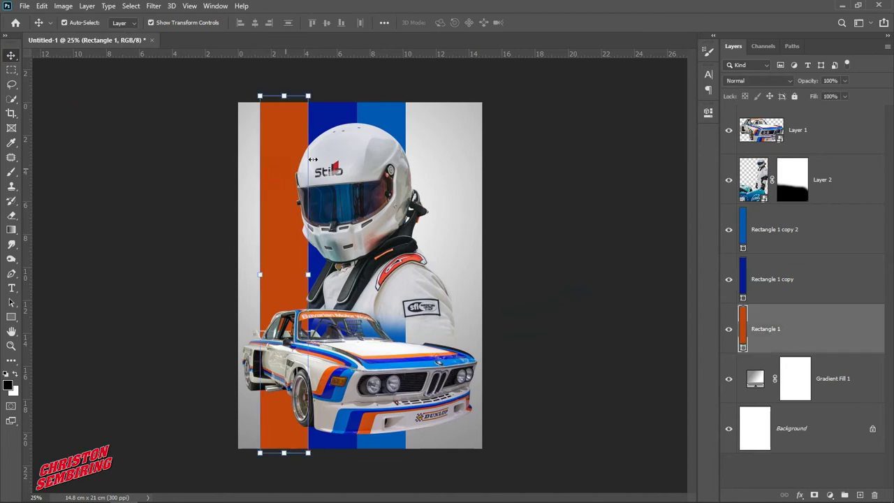
# - Rotate the three selected stripes 180° so they read light blue, dark blue, orange
pyautogui.keyDown('ctrl'); pyautogui.keyDown('shift'); pyautogui.click(335, 122); pyautogui.keyUp('shift'); pyautogui.keyUp('ctrl')
pyautogui.keyDown('ctrl'); pyautogui.keyDown('shift'); pyautogui.click(377, 120); pyautogui.keyUp('shift'); pyautogui.keyUp('ctrl')
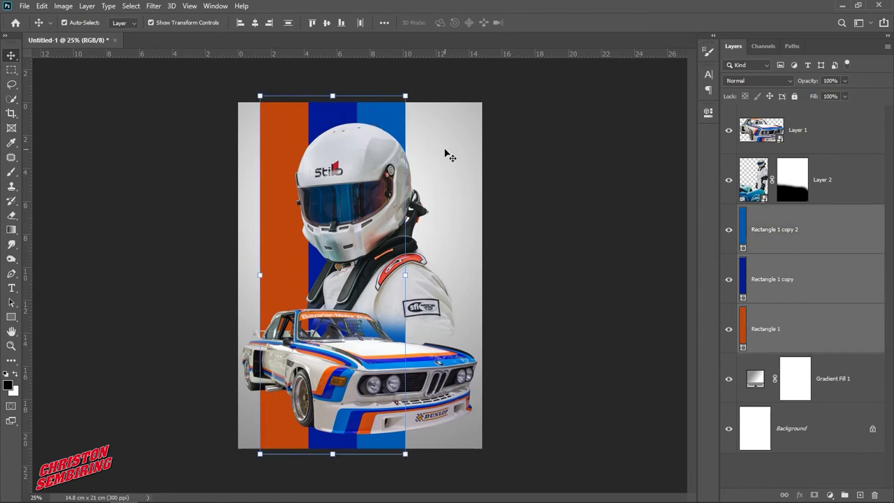
pyautogui.moveTo(417, 93); pyautogui.dragTo(260, 405)
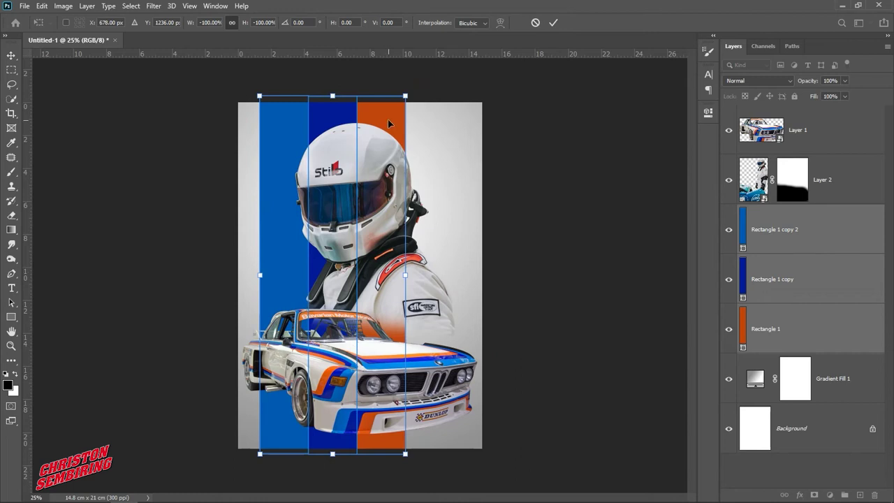
pyautogui.moveTo(389, 124); pyautogui.dragTo(391, 123)
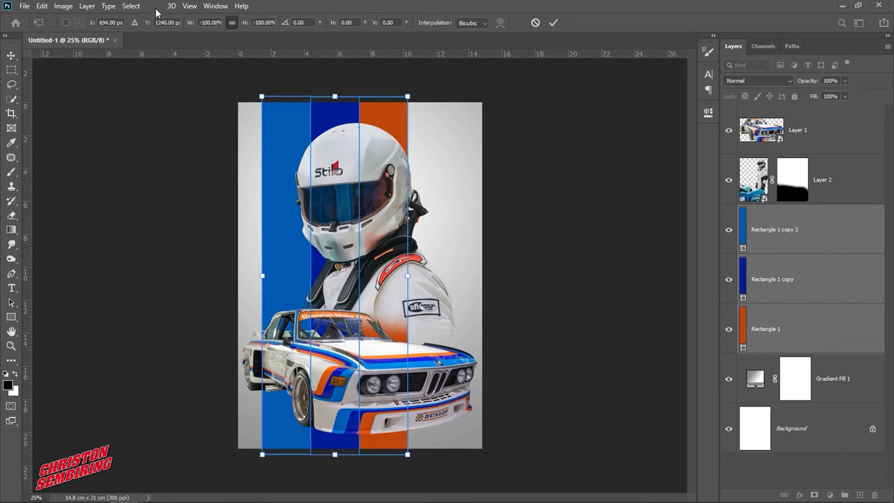
pyautogui.press('Return')
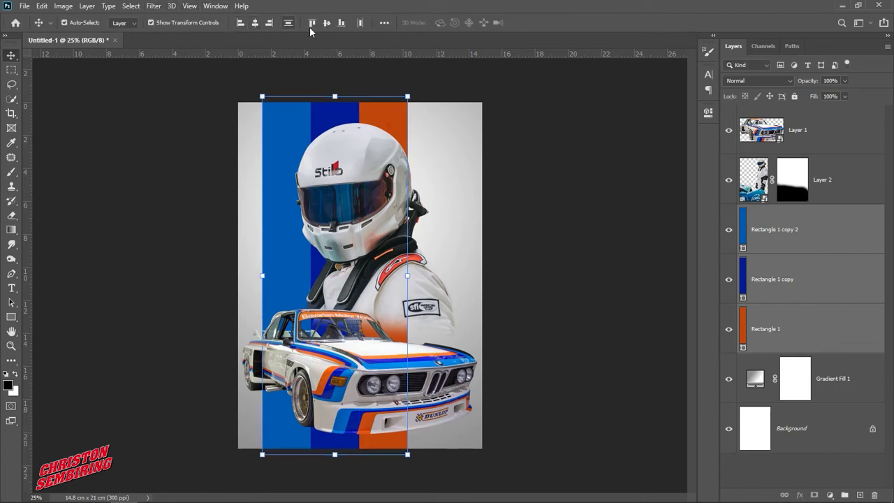
# - Align the stripes' top edges and reselect all three stripe layers
pyautogui.click(314, 26)
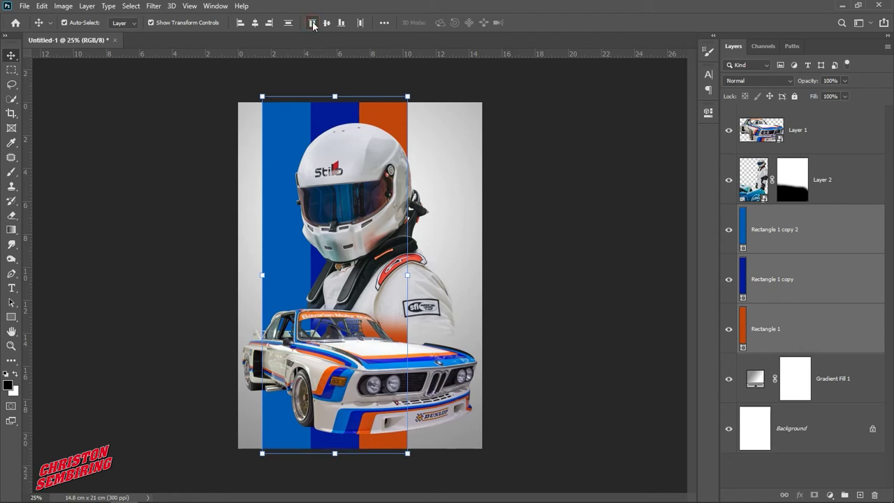
pyautogui.click(147, 240)
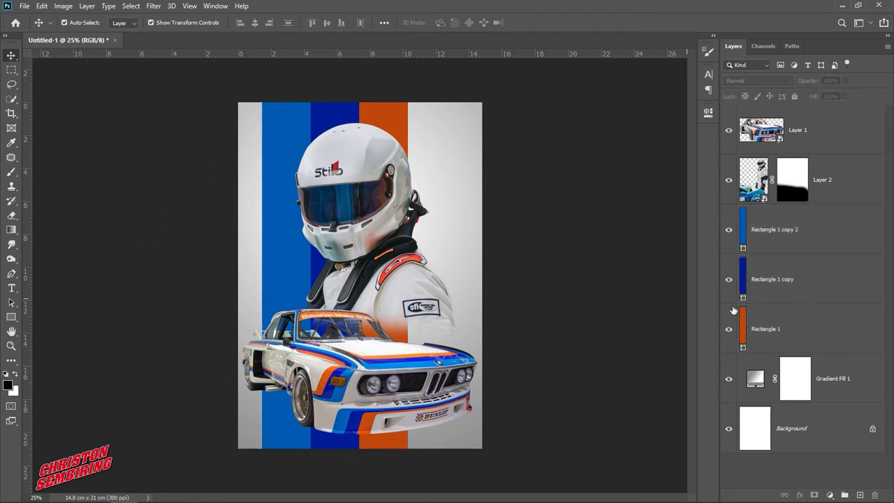
pyautogui.click(810, 327)
pyautogui.keyDown('shift'); pyautogui.click(807, 229); pyautogui.keyUp('shift')
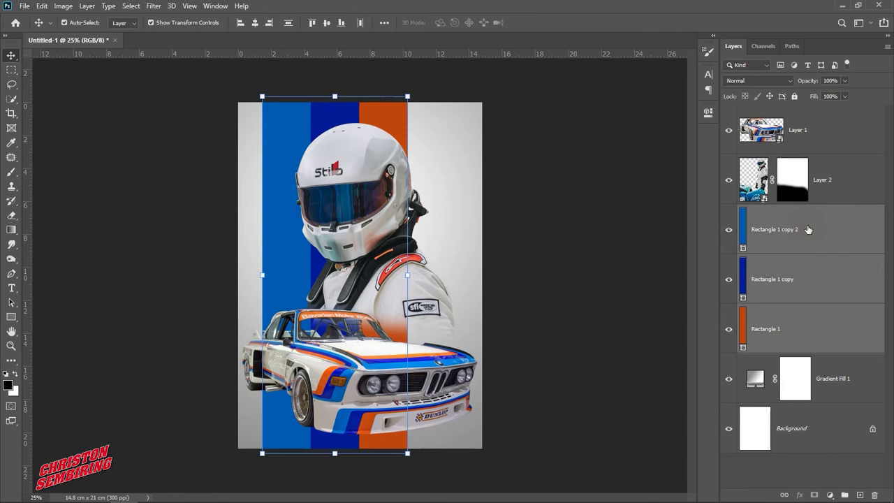
pyautogui.rightClick(807, 229)
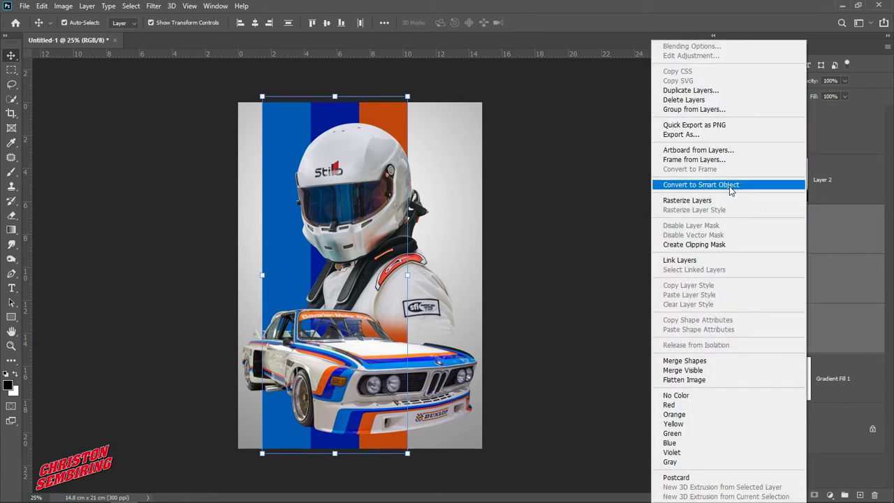
# - Merge the stripes into a smart object, stretch it taller and tilt it about 21°
pyautogui.click(729, 185)
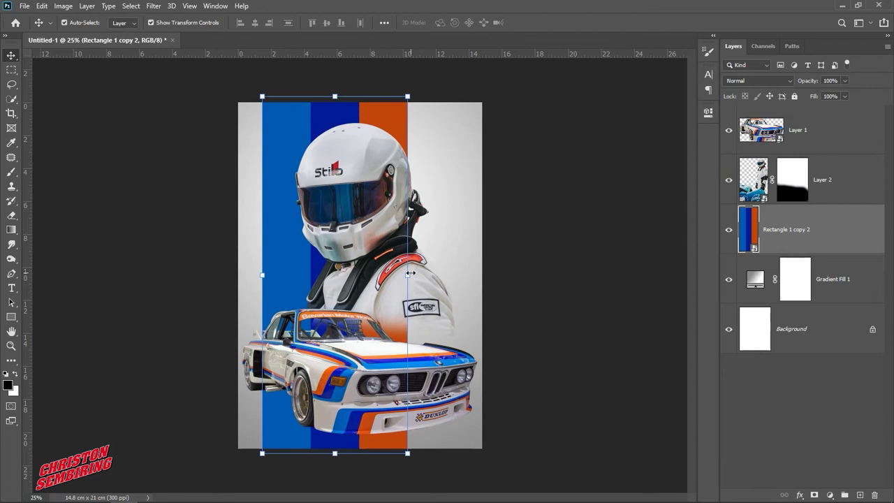
pyautogui.hotkey('ctrl', '-')
pyautogui.hotkey('ctrl', '-')
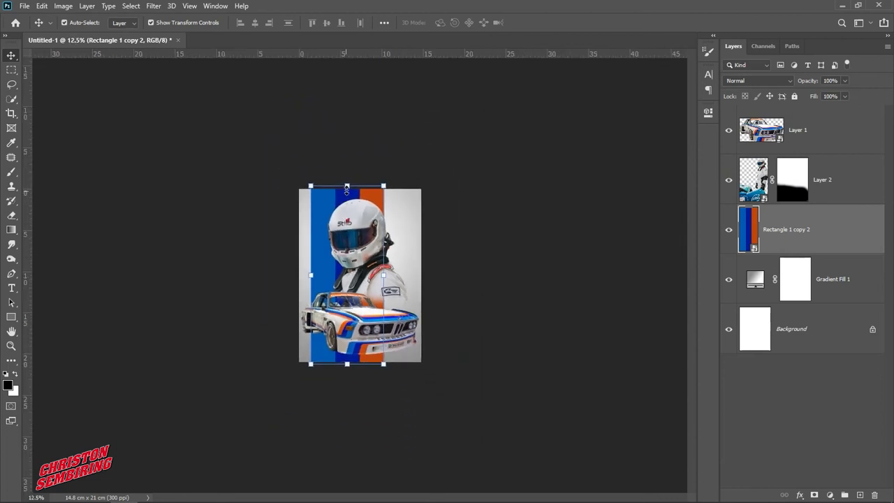
pyautogui.moveTo(346, 187); pyautogui.dragTo(360, 114)
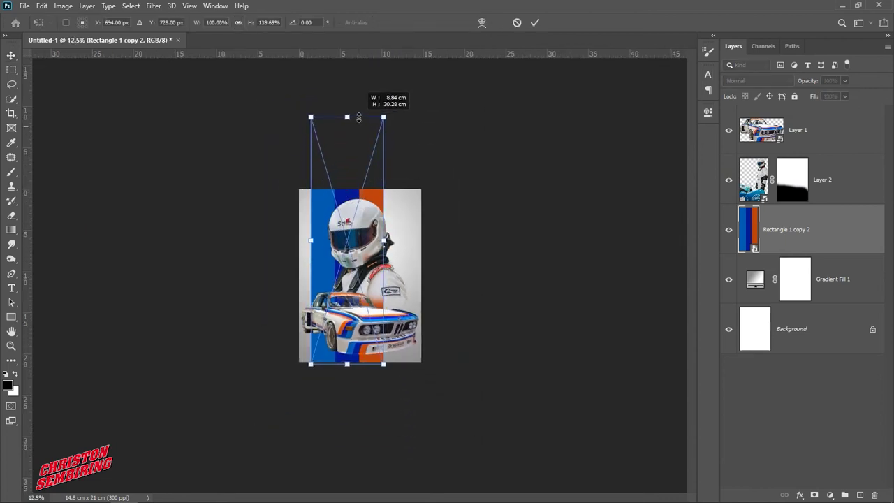
pyautogui.moveTo(390, 105); pyautogui.dragTo(433, 134)
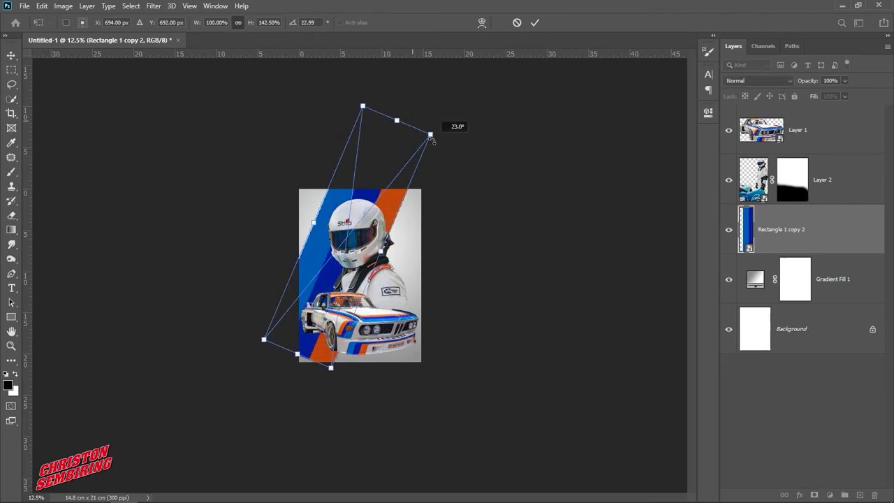
pyautogui.moveTo(395, 202); pyautogui.dragTo(409, 240)
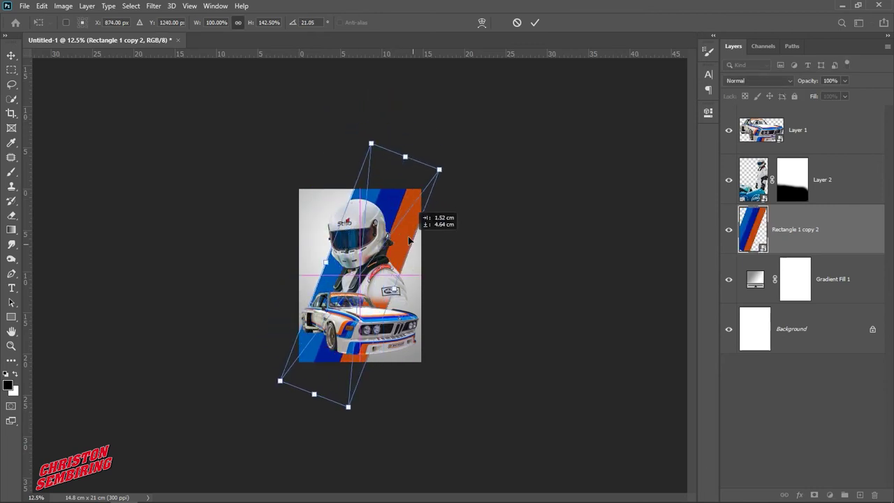
pyautogui.press('Return')
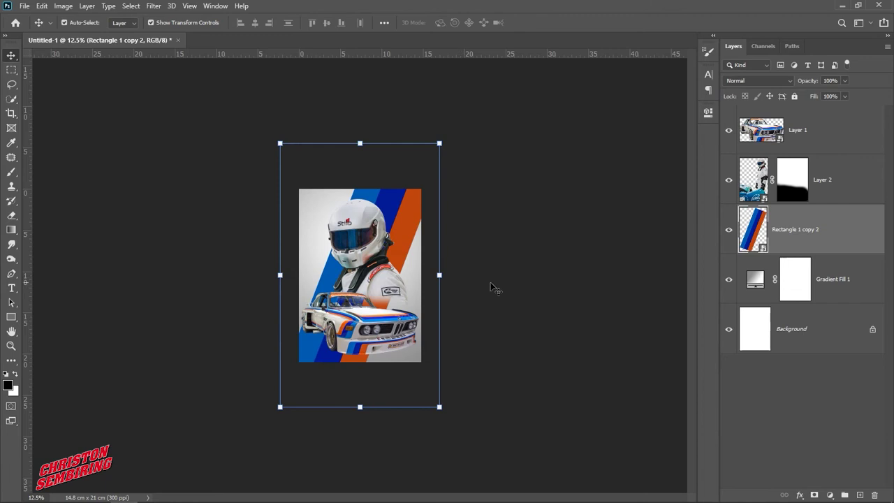
pyautogui.click(468, 292)
pyautogui.hotkey('ctrl', '+')
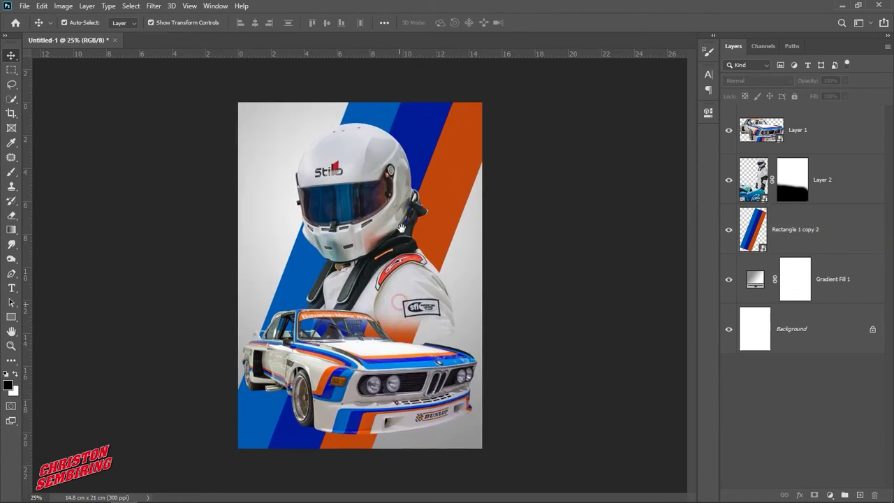
# - Add a Levels layer clipped to the car, darkening its midtones to 0.57
pyautogui.click(799, 174)
pyautogui.click(803, 131)
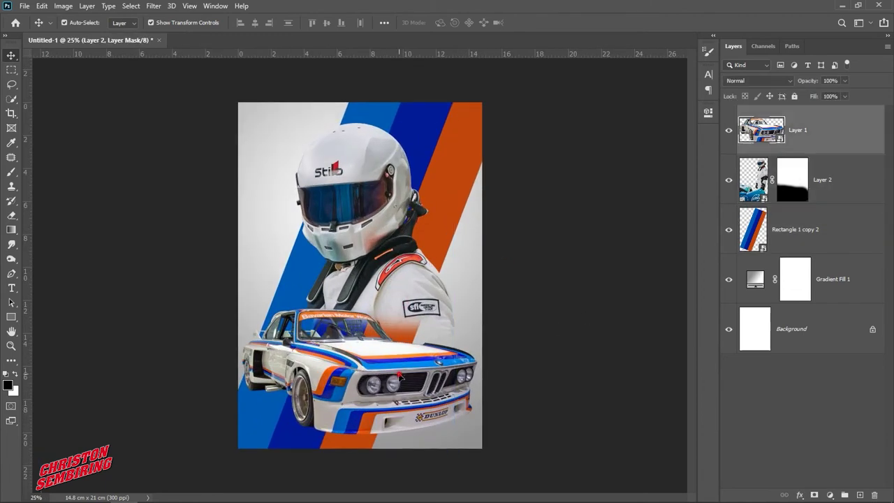
pyautogui.click(828, 494)
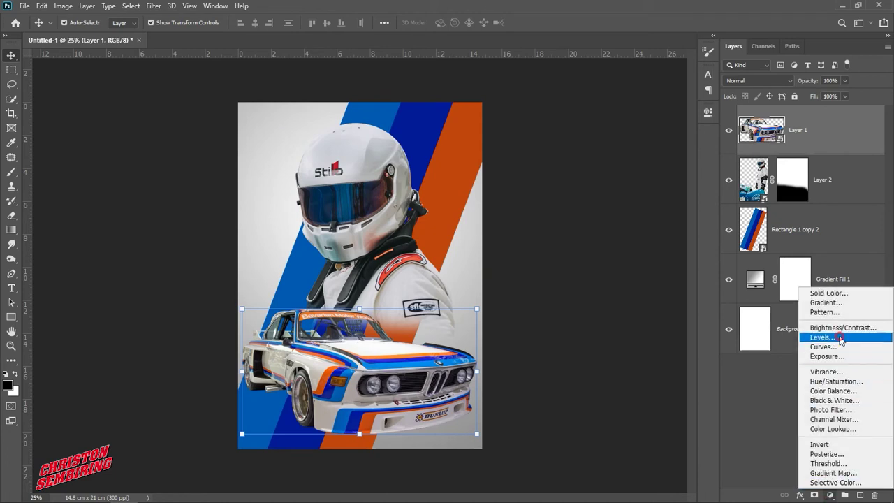
pyautogui.click(838, 338)
pyautogui.click(612, 299)
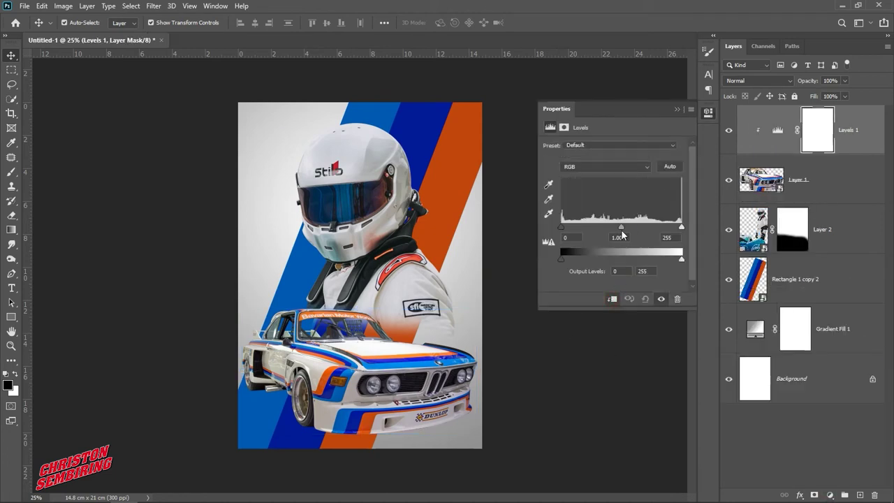
pyautogui.moveTo(620, 227); pyautogui.dragTo(644, 226)
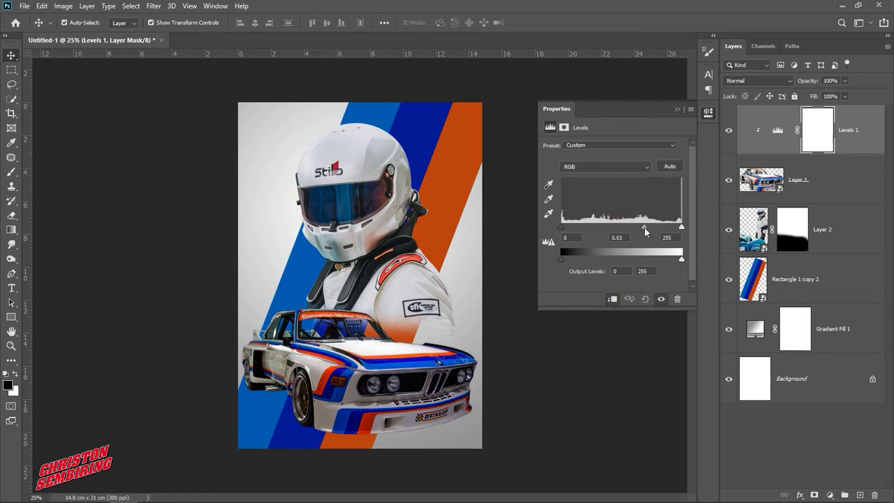
pyautogui.click(676, 110)
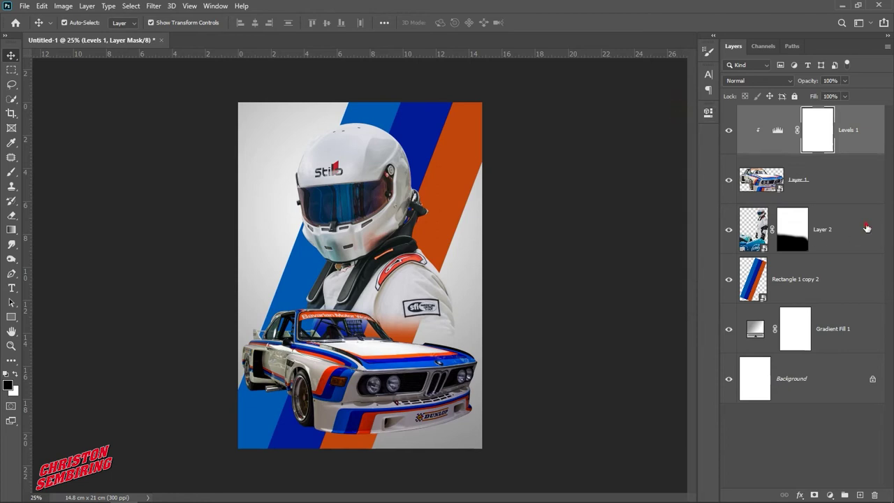
# - Add a default Levels adjustment above the driver layer
pyautogui.click(866, 229)
pyautogui.click(829, 493)
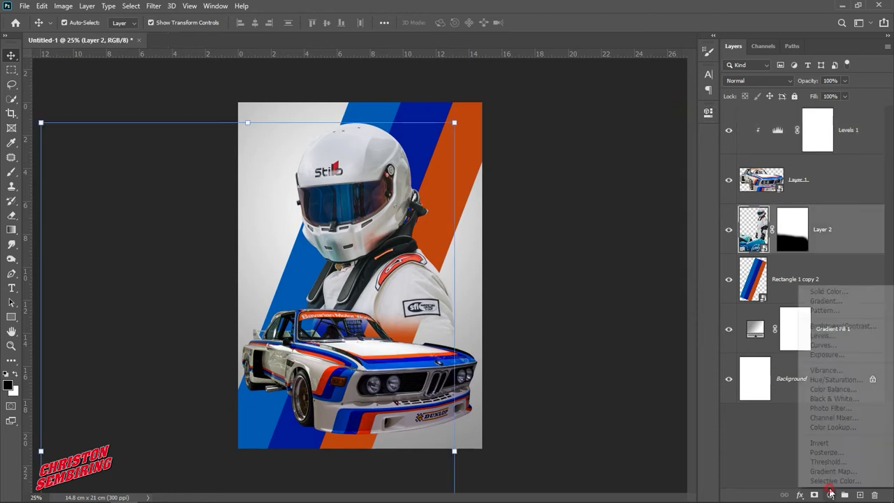
pyautogui.click(842, 338)
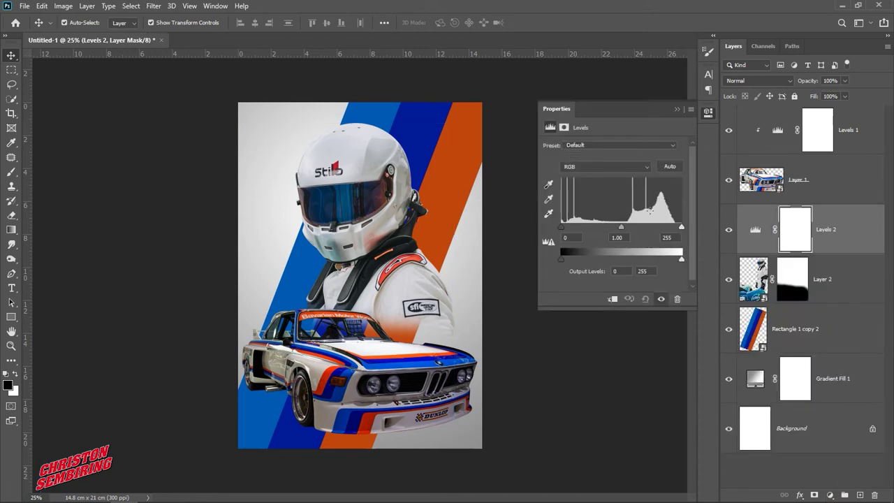
# - Clip Levels 2 to the driver layer and darken its midtones to about 0.65
pyautogui.moveTo(625, 230); pyautogui.dragTo(627, 229)
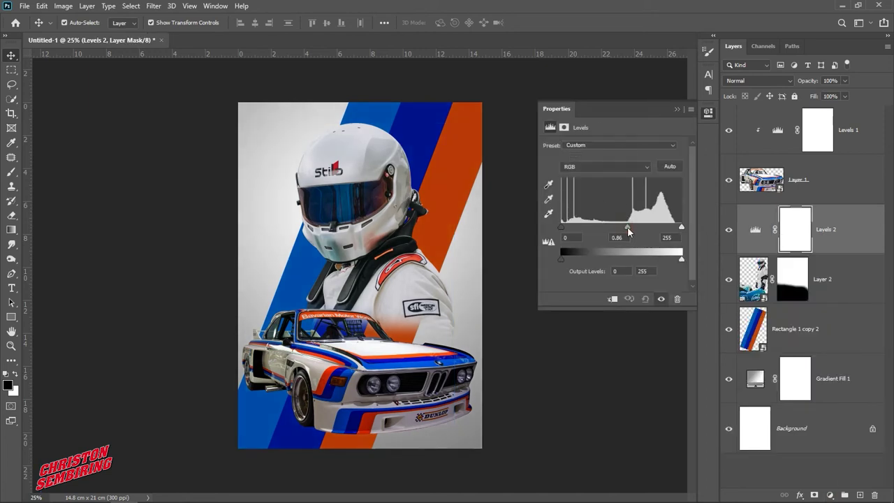
pyautogui.click(611, 299)
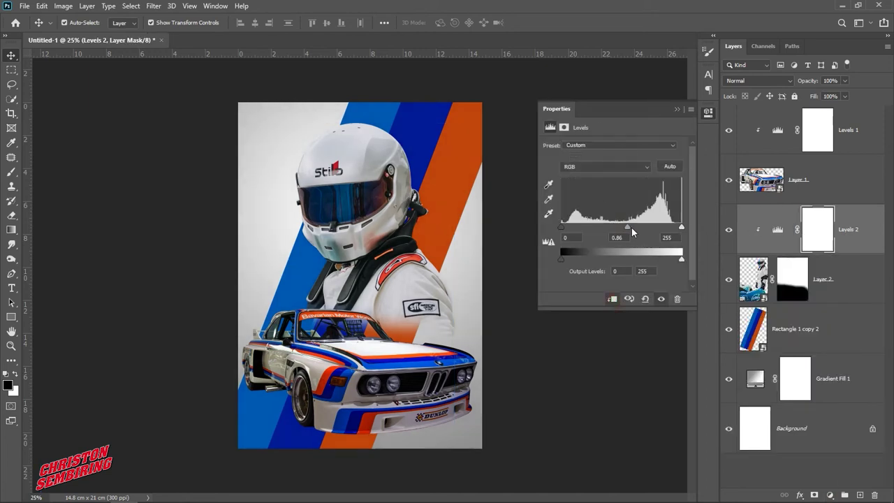
pyautogui.moveTo(627, 227); pyautogui.dragTo(633, 228)
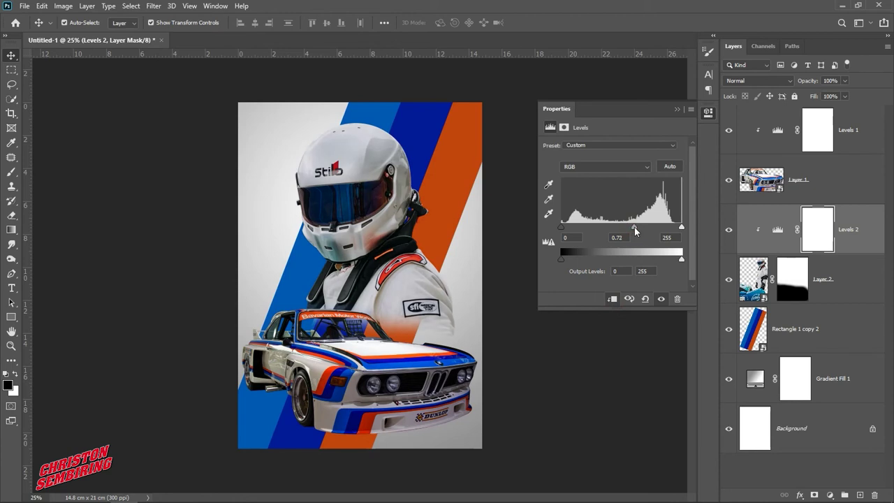
pyautogui.moveTo(639, 226); pyautogui.dragTo(642, 226)
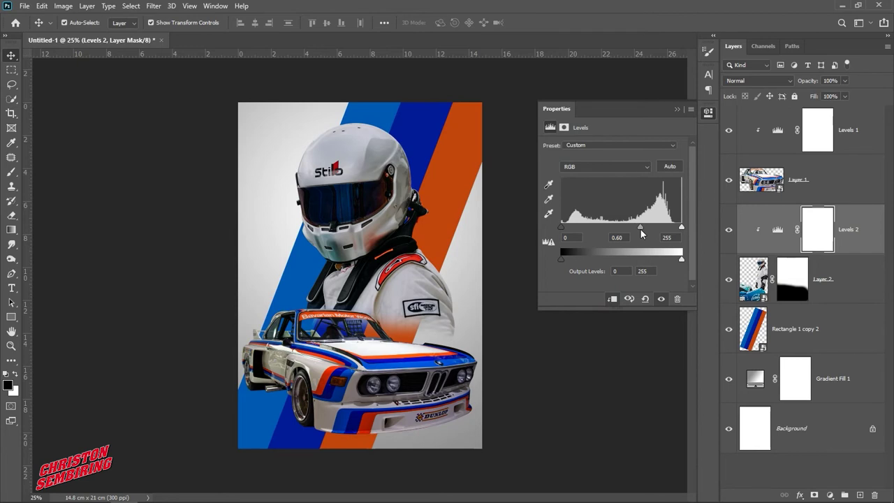
pyautogui.click(675, 110)
pyautogui.click(567, 224)
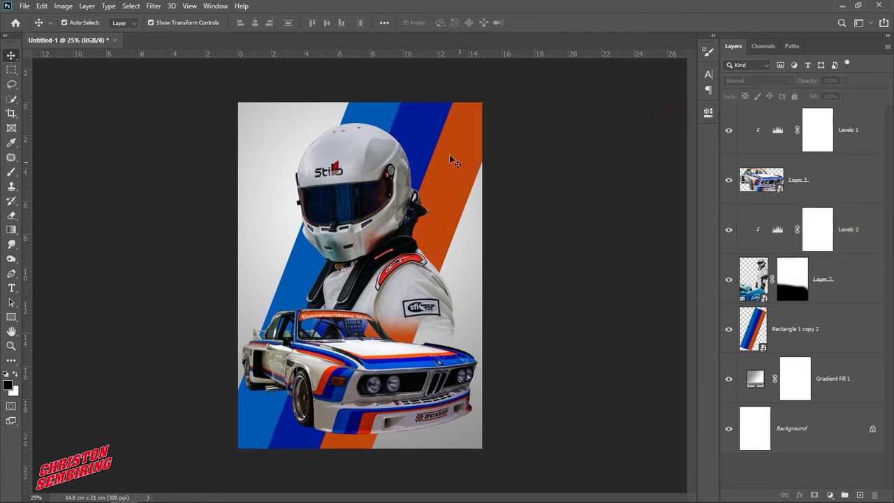
# - Shift the stripes right, then paint white on the driver's mask with a 328 px brush to reveal the suit above the hood
pyautogui.moveTo(450, 160); pyautogui.dragTo(539, 170)
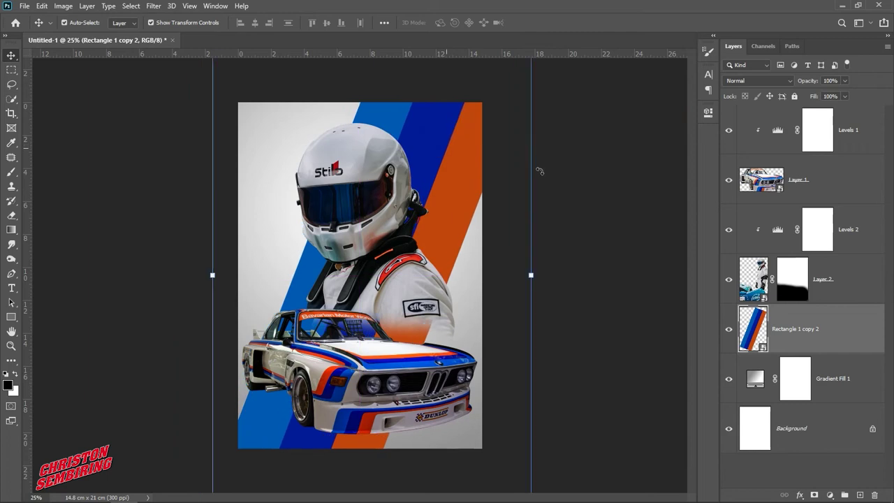
pyautogui.click(797, 286)
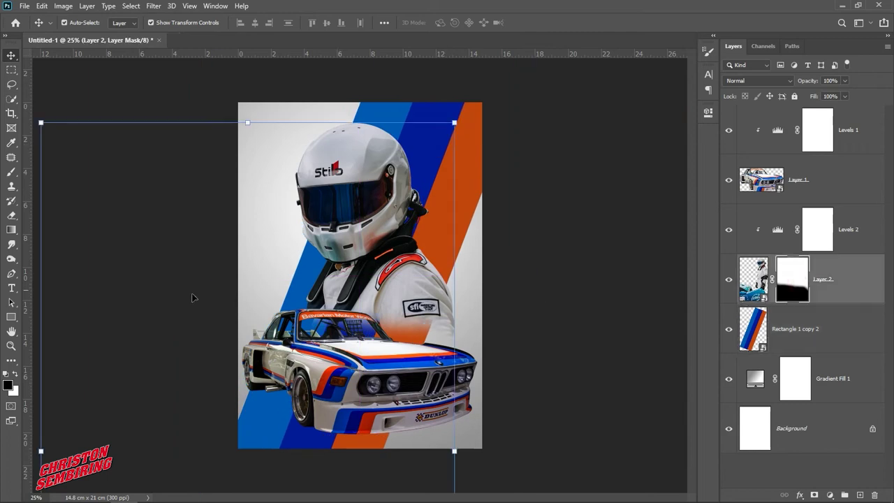
pyautogui.click(11, 172)
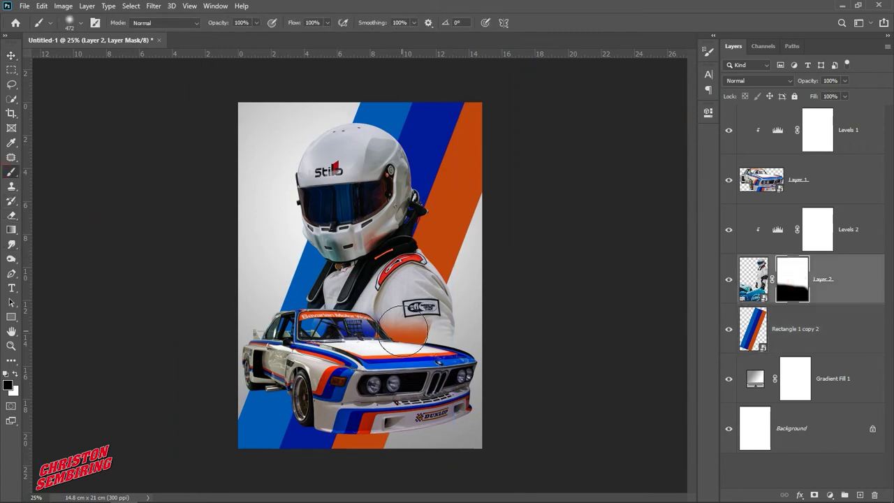
pyautogui.moveTo(419, 325); pyautogui.dragTo(405, 341)
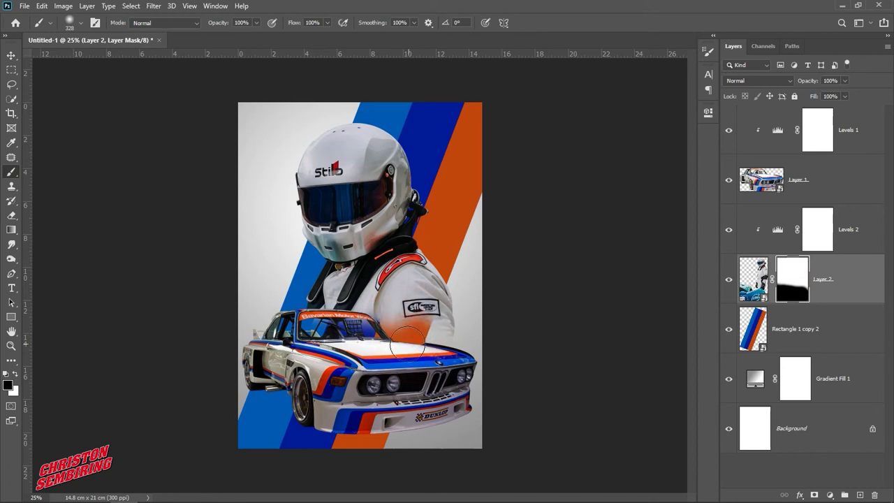
pyautogui.click(15, 374)
pyautogui.moveTo(433, 325)
pyautogui.mouseDown()
pyautogui.moveTo(424, 333)
pyautogui.moveTo(374, 322)
pyautogui.moveTo(311, 322)
pyautogui.moveTo(349, 310)
pyautogui.mouseUp()
pyautogui.moveTo(417, 337)
pyautogui.mouseDown()
pyautogui.moveTo(440, 341)
pyautogui.moveTo(430, 338)
pyautogui.mouseUp()
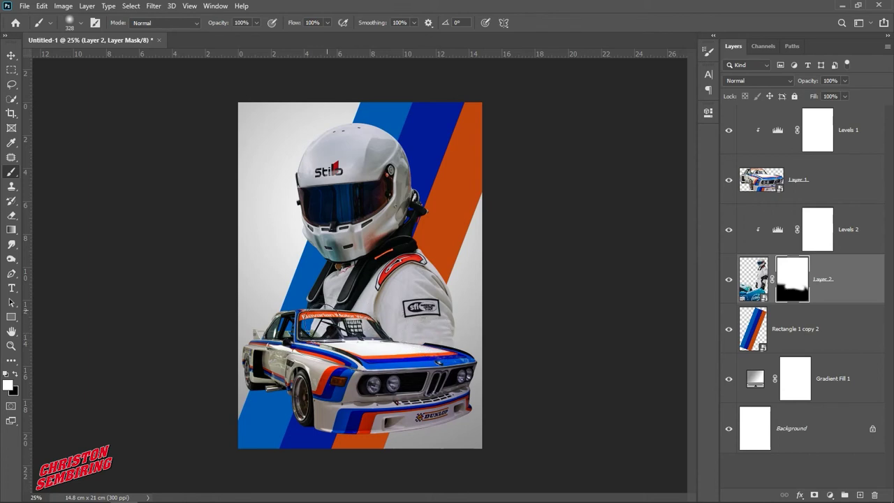
# - Mask out the suit along the hood edge in black, then restore it where it meets the hood
pyautogui.click(16, 375)
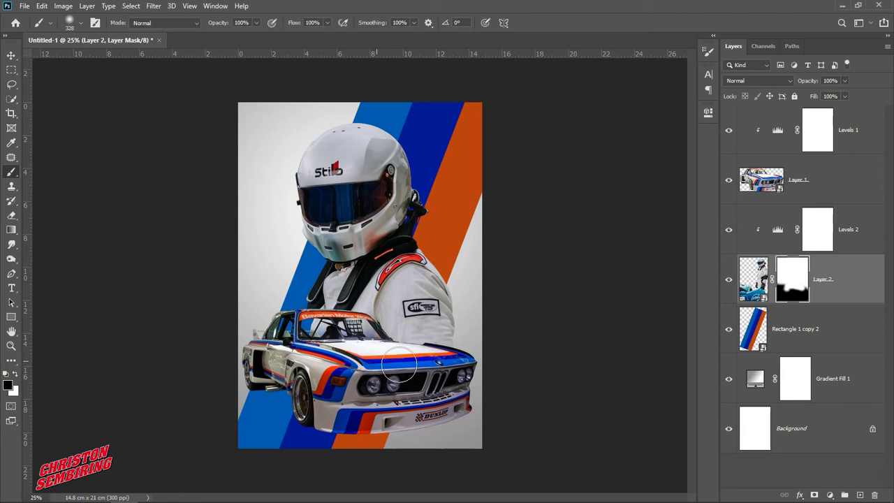
pyautogui.moveTo(401, 358); pyautogui.dragTo(453, 374)
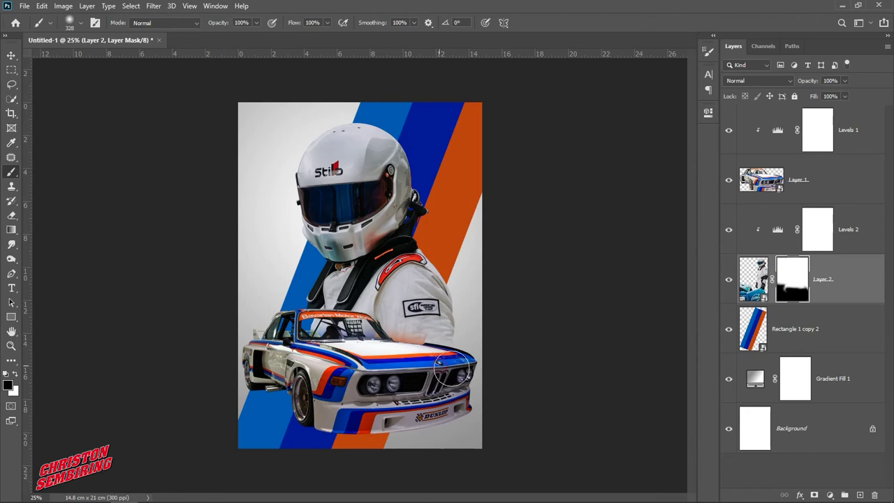
pyautogui.moveTo(414, 357); pyautogui.dragTo(283, 349)
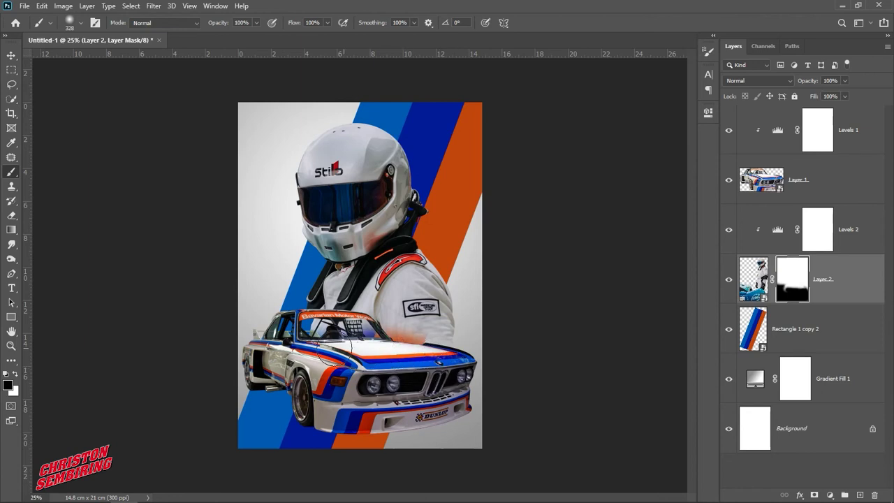
pyautogui.moveTo(409, 336); pyautogui.dragTo(438, 361)
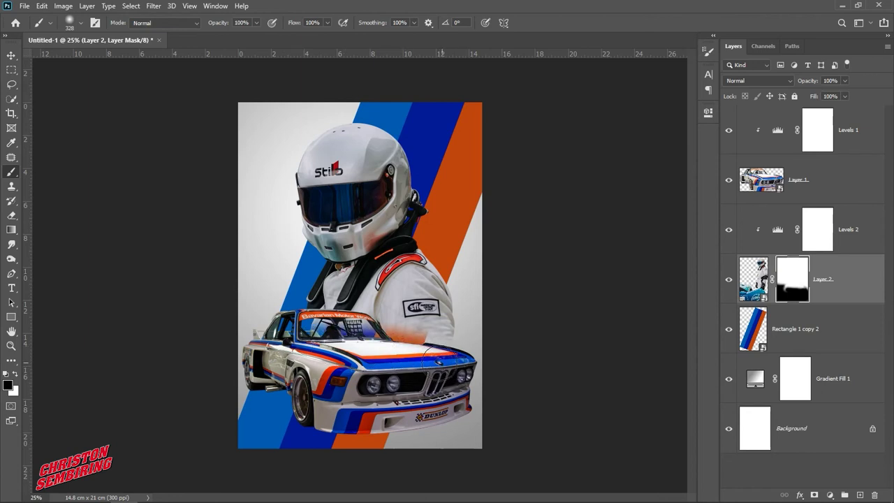
pyautogui.click(15, 374)
pyautogui.moveTo(419, 344)
pyautogui.mouseDown()
pyautogui.moveTo(396, 318)
pyautogui.moveTo(330, 299)
pyautogui.moveTo(422, 317)
pyautogui.mouseUp()
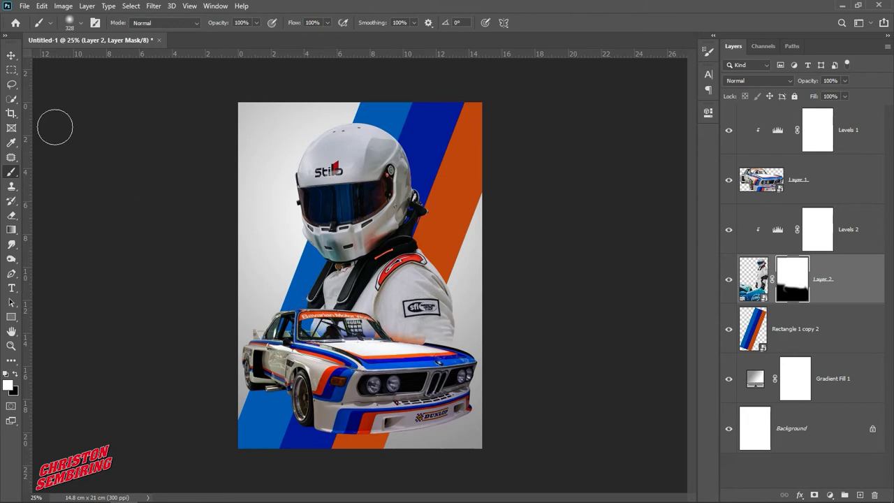
pyautogui.click(11, 56)
pyautogui.click(159, 230)
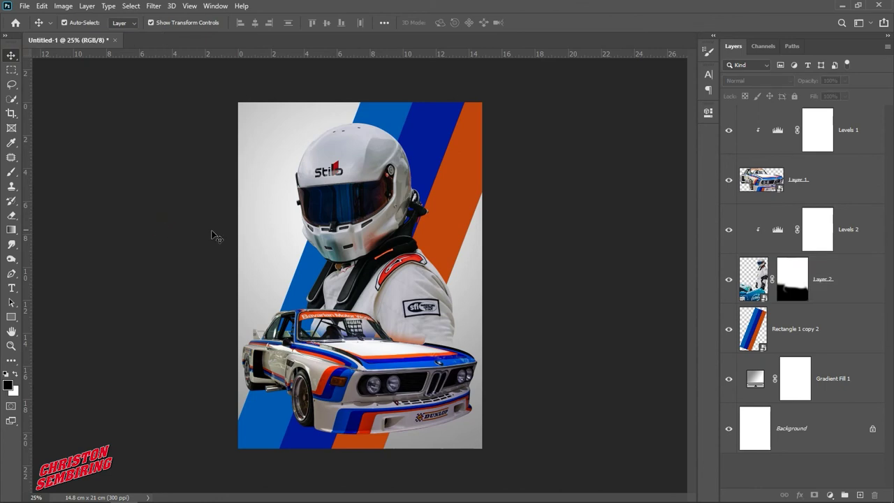
# - Lower the diagonal stripes layer, Rectangle 1 copy 2, to about 78% opacity
pyautogui.click(459, 202)
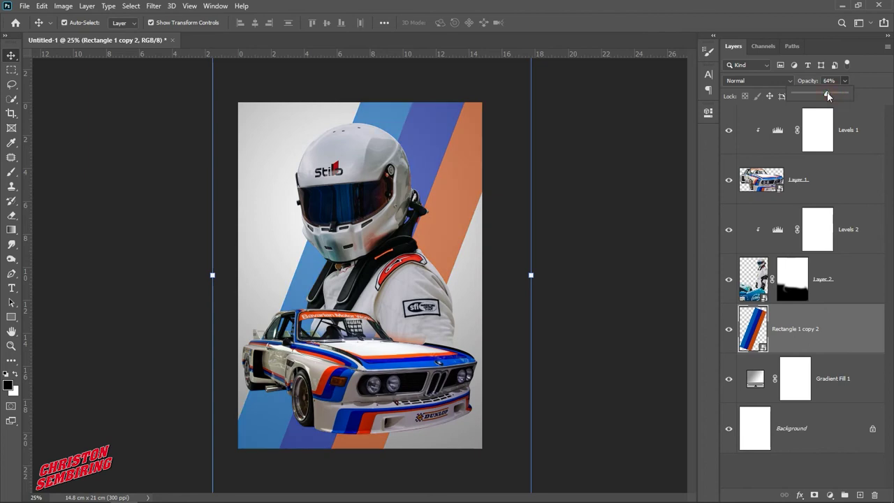
pyautogui.click(617, 275)
pyautogui.click(464, 185)
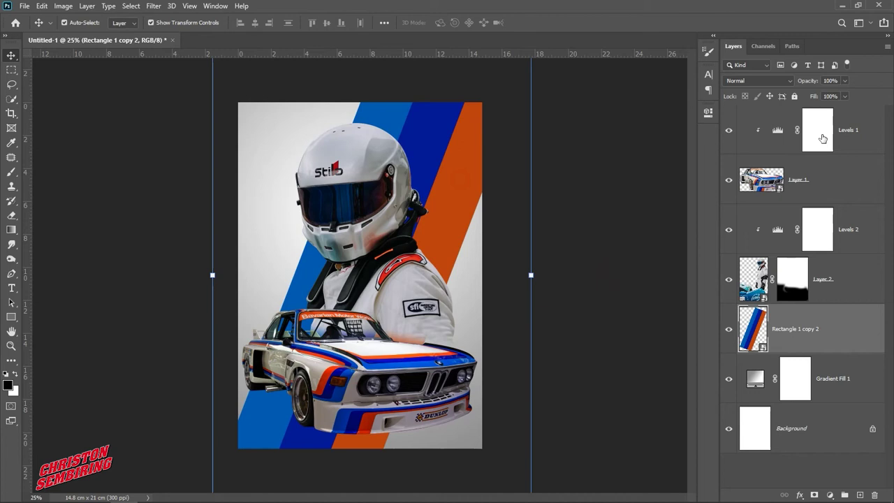
pyautogui.click(844, 80)
pyautogui.moveTo(845, 95); pyautogui.dragTo(834, 95)
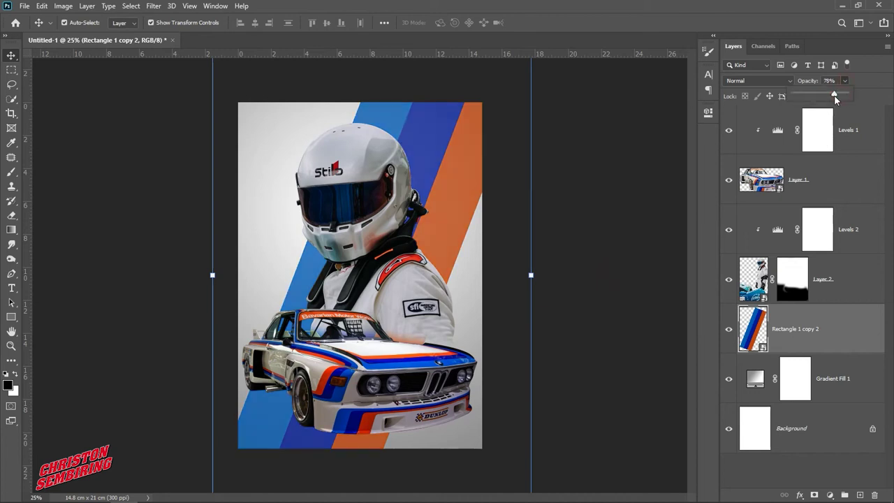
pyautogui.click(628, 281)
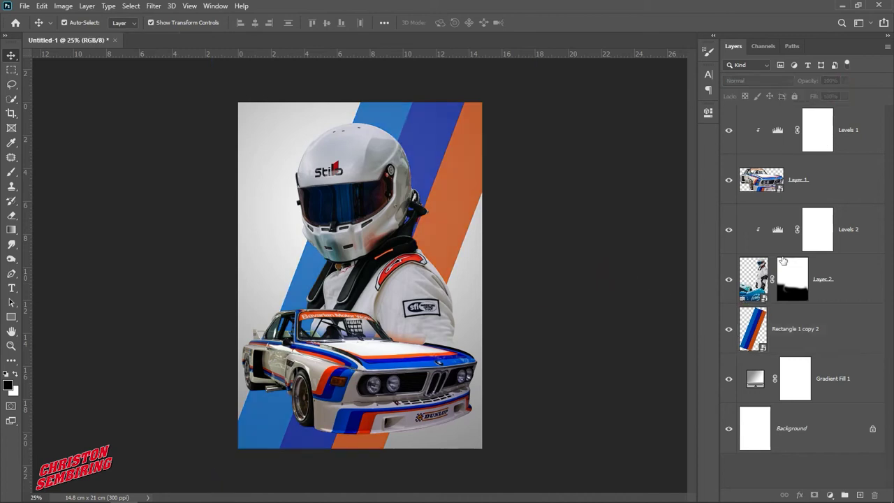
pyautogui.click(809, 185)
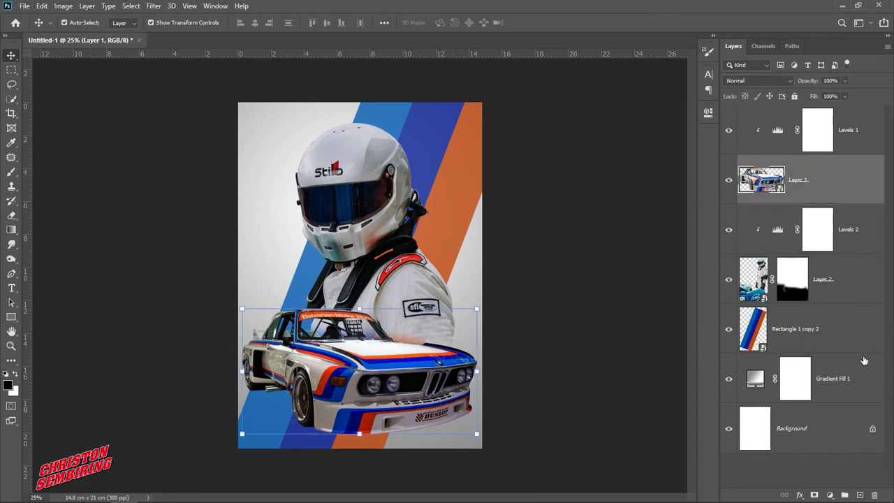
pyautogui.click(842, 219)
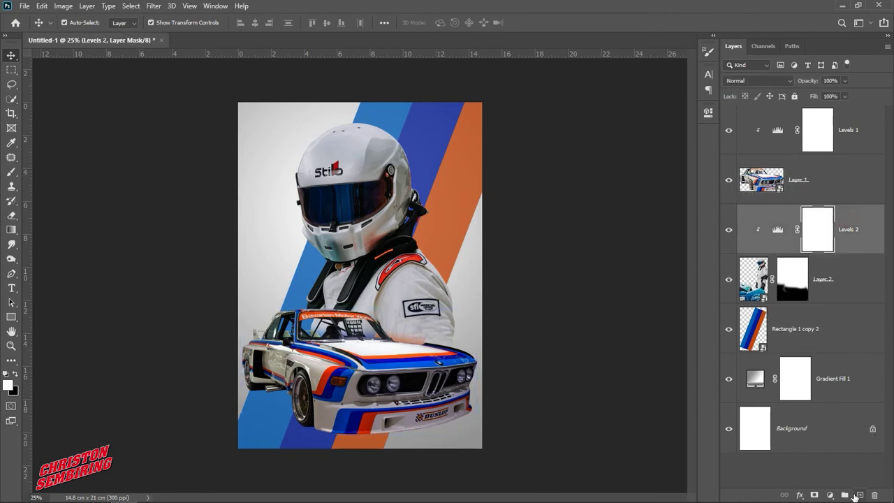
# - On a new Layer 3, brush soft black shadow under the car, wheels and front bumper
pyautogui.click(855, 495)
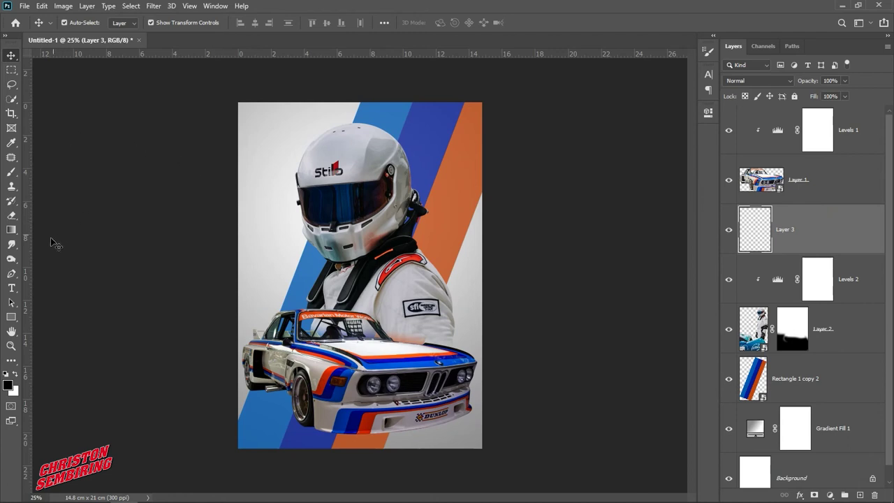
pyautogui.click(11, 172)
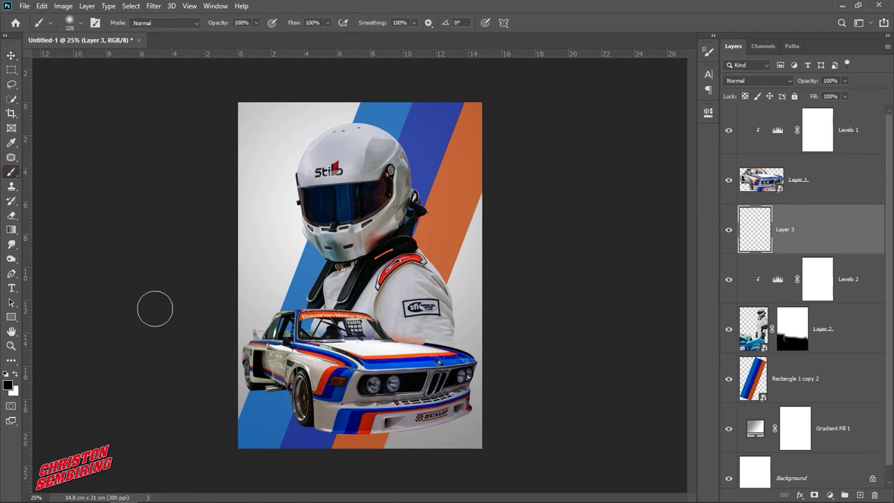
pyautogui.moveTo(256, 382); pyautogui.dragTo(345, 420)
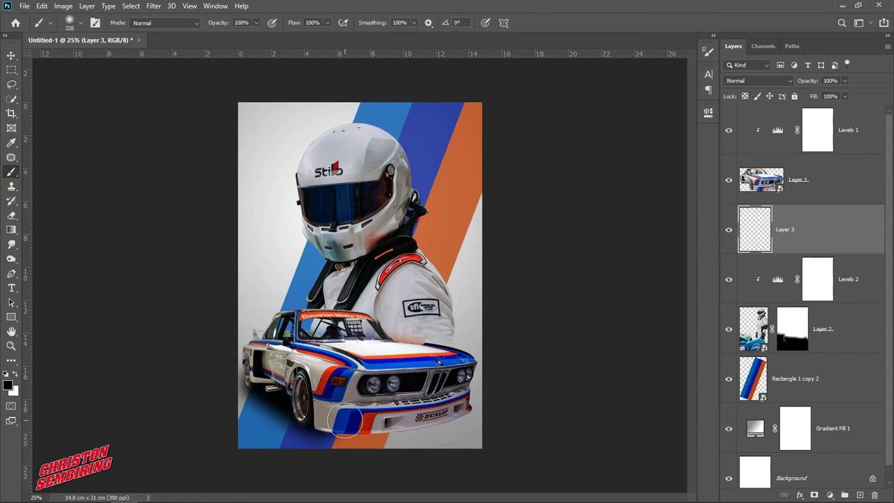
pyautogui.moveTo(345, 420)
pyautogui.mouseDown()
pyautogui.moveTo(442, 413)
pyautogui.moveTo(253, 377)
pyautogui.mouseUp()
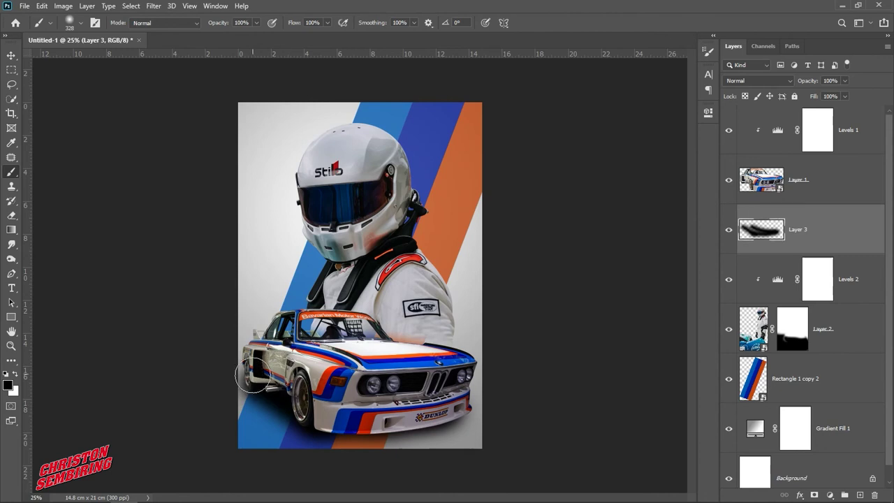
pyautogui.moveTo(253, 377)
pyautogui.mouseDown()
pyautogui.moveTo(327, 430)
pyautogui.moveTo(447, 419)
pyautogui.mouseUp()
pyautogui.moveTo(292, 391); pyautogui.dragTo(321, 419)
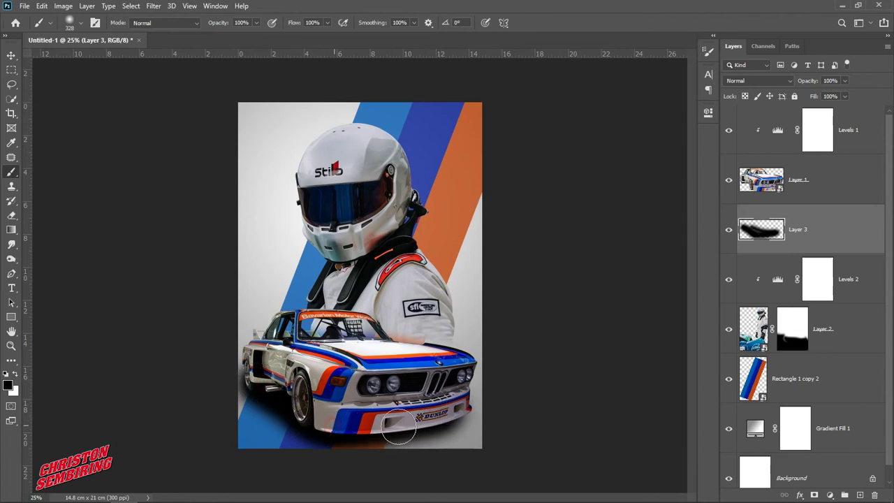
pyautogui.moveTo(398, 427); pyautogui.dragTo(465, 410)
pyautogui.click(11, 56)
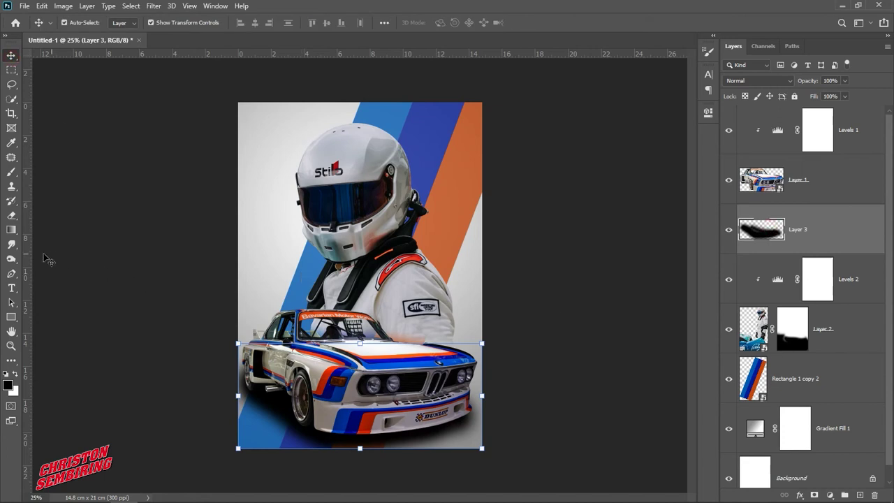
# - Erase stray shadow at the bottom corners with a 240 px eraser and set Layer 3 to 85% opacity
pyautogui.click(11, 215)
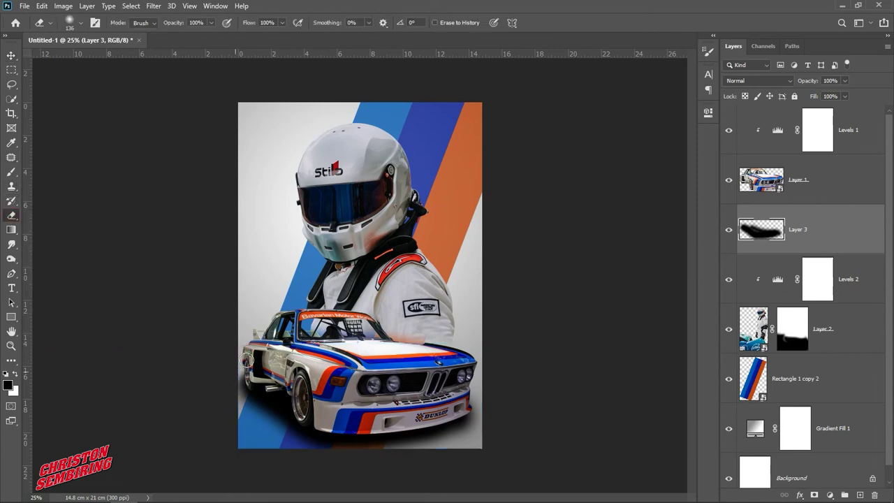
pyautogui.moveTo(240, 362)
pyautogui.mouseDown()
pyautogui.moveTo(237, 377)
pyautogui.moveTo(251, 367)
pyautogui.moveTo(230, 387)
pyautogui.moveTo(234, 380)
pyautogui.mouseUp()
pyautogui.moveTo(489, 440); pyautogui.dragTo(454, 450)
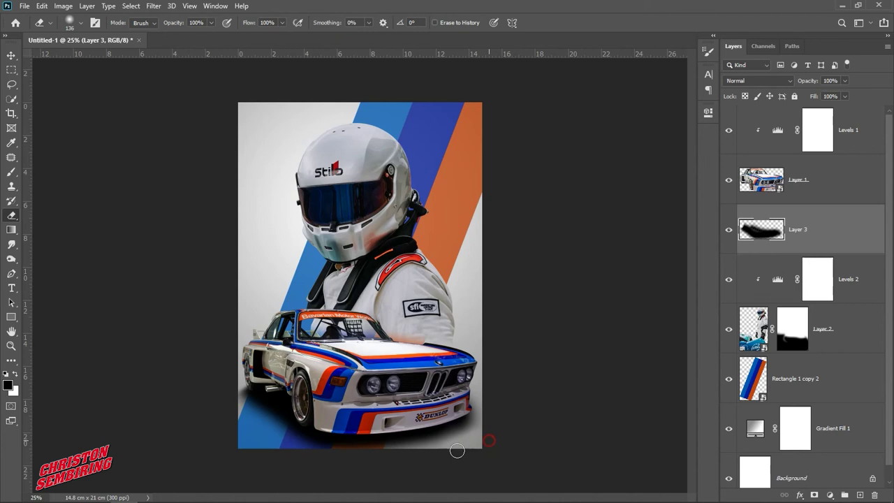
pyautogui.keyDown('alt'); pyautogui.rightClick(477, 441); pyautogui.keyUp('alt')
pyautogui.moveTo(459, 444); pyautogui.dragTo(444, 451)
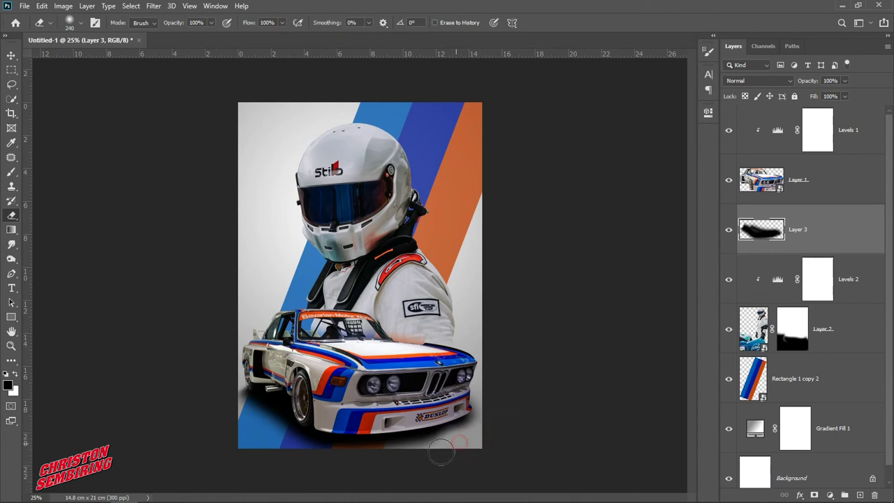
pyautogui.click(409, 464)
pyautogui.moveTo(409, 463); pyautogui.dragTo(278, 444)
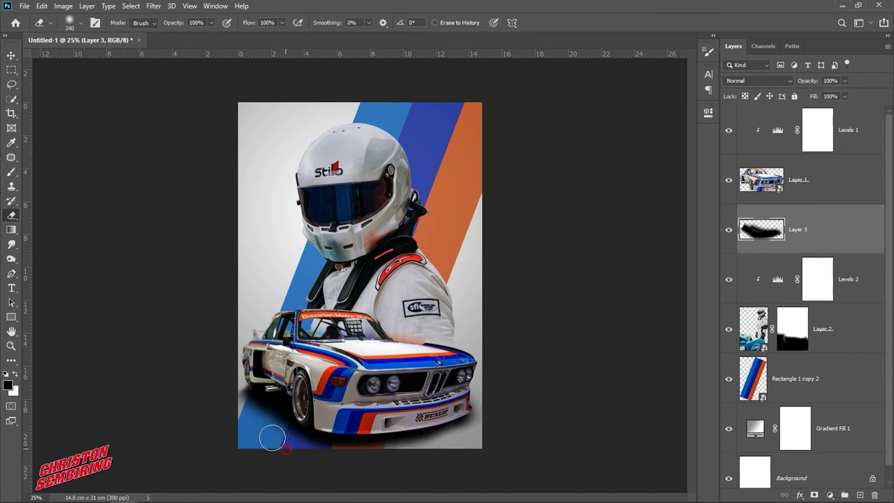
pyautogui.click(218, 388)
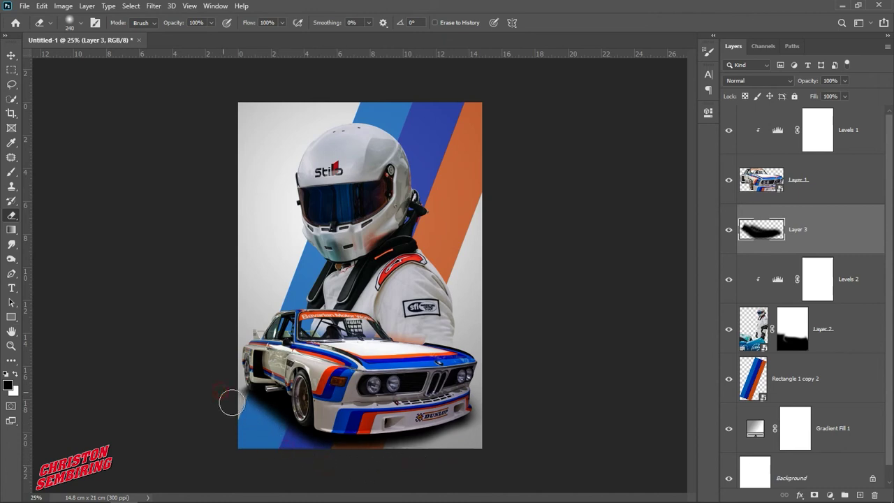
pyautogui.click(10, 56)
pyautogui.moveTo(844, 84); pyautogui.dragTo(838, 92)
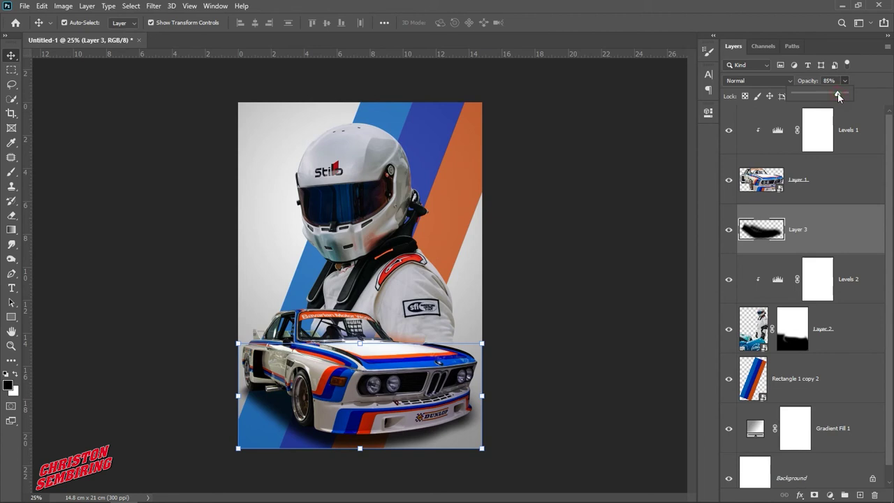
# - Set the Rectangle 1 copy 2 stripes layer to 100% opacity
pyautogui.click(552, 265)
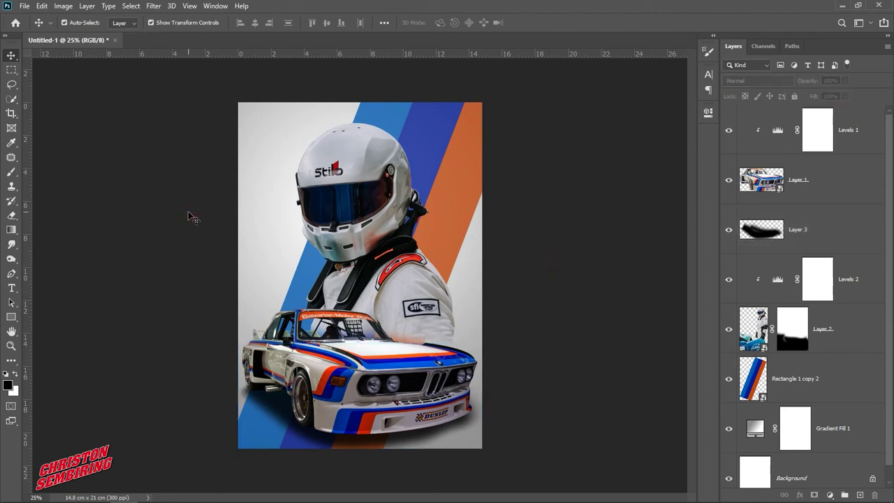
pyautogui.click(463, 194)
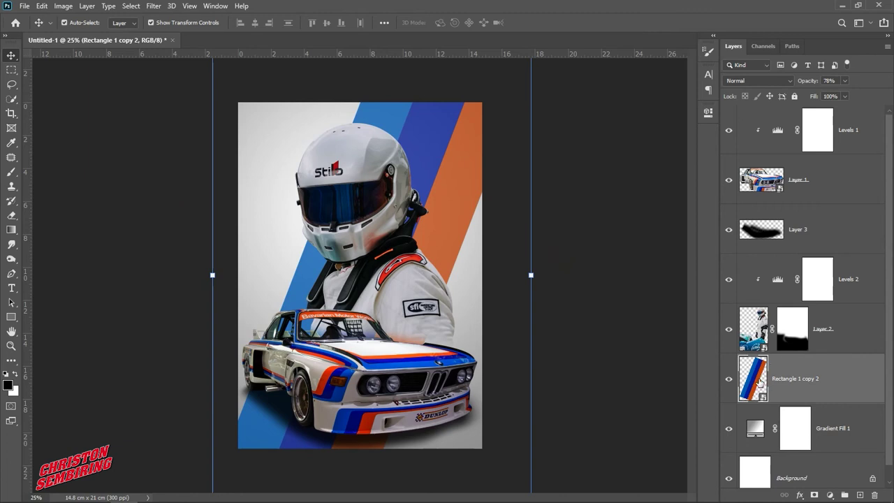
pyautogui.click(844, 81)
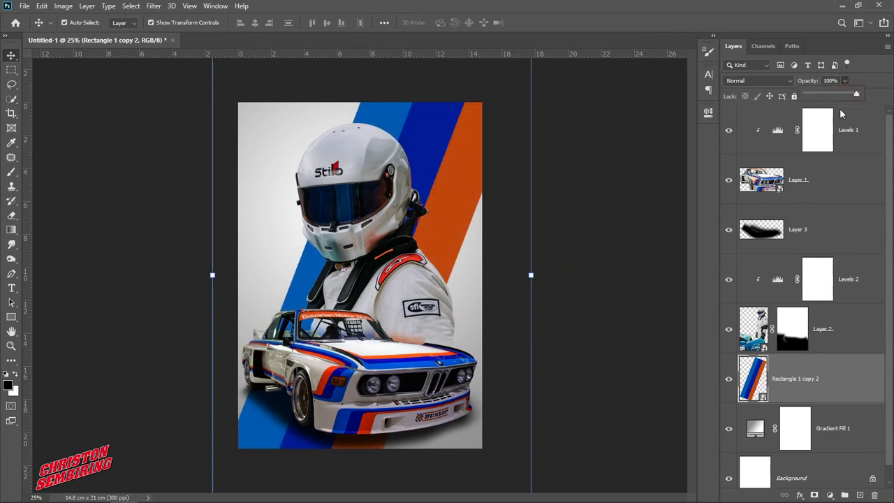
pyautogui.click(584, 247)
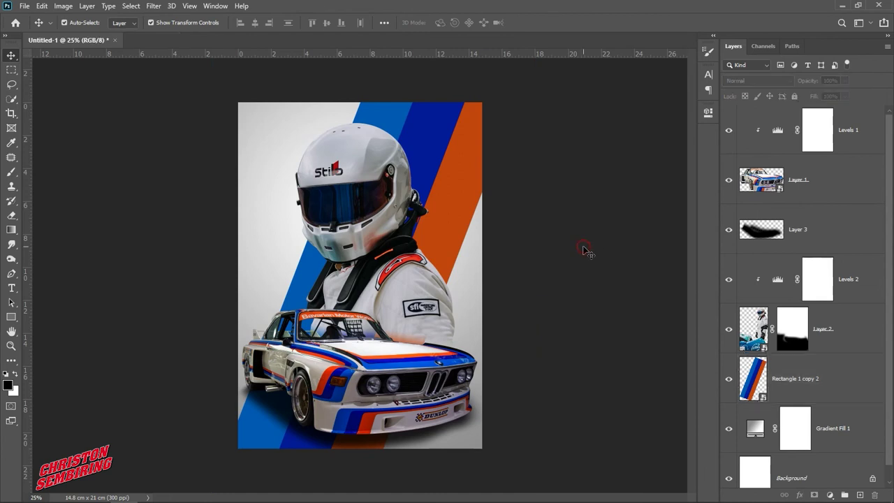
# - Nudge the car (Layer 1) and its Layer 3 shadow right and down, then select them with Levels 1
pyautogui.click(817, 227)
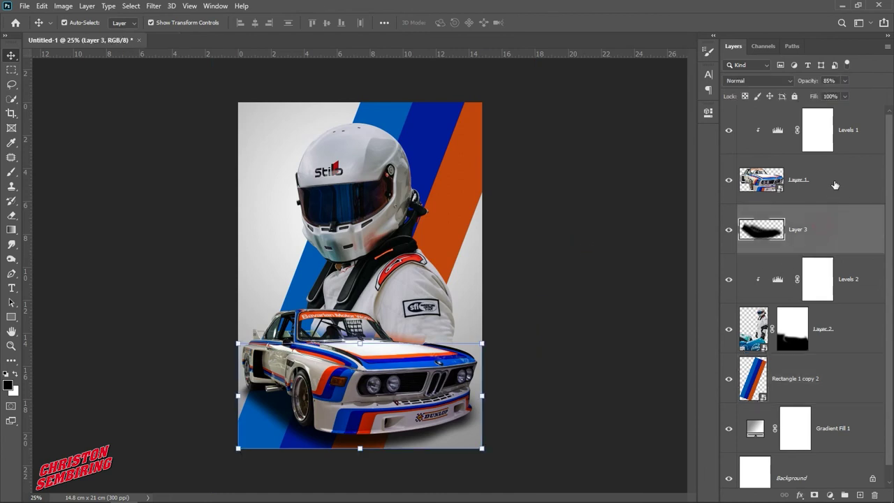
pyautogui.keyDown('shift'); pyautogui.click(830, 179); pyautogui.keyUp('shift')
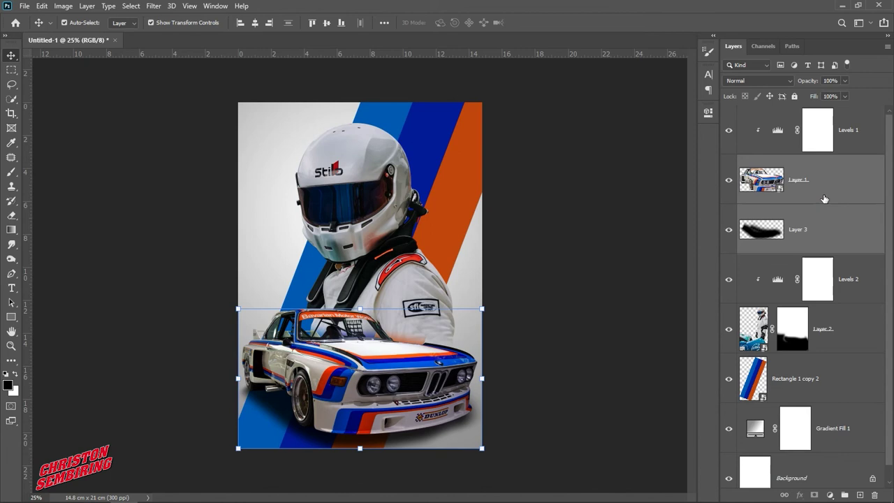
pyautogui.press('Right')
pyautogui.press('Right')
pyautogui.press('Right')
pyautogui.press('Right')
pyautogui.press('Right')
pyautogui.press('Right')
pyautogui.press('Right')
pyautogui.press('Right')
pyautogui.press('Right')
pyautogui.press('Right')
pyautogui.press('Right')
pyautogui.press('Right')
pyautogui.press('Right')
pyautogui.press('Right')
pyautogui.press('Right')
pyautogui.press('Right')
pyautogui.press('Right')
pyautogui.press('Right')
pyautogui.press('Down')
pyautogui.press('Down')
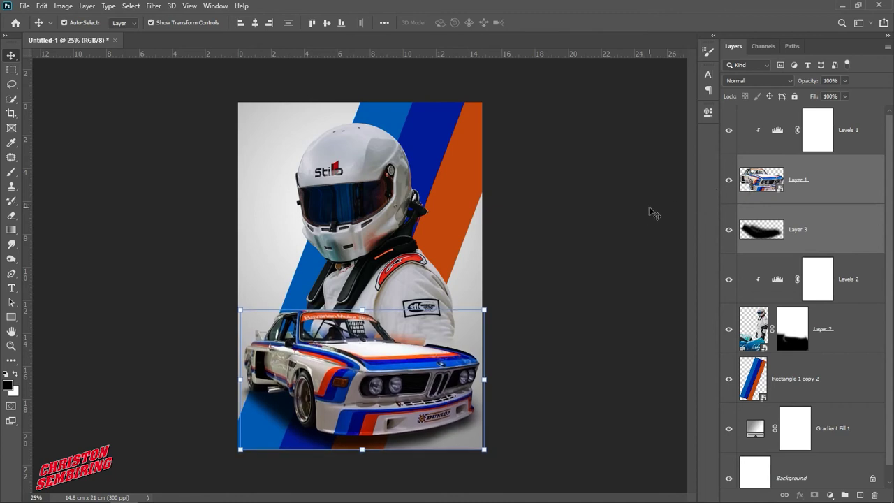
pyautogui.click(851, 222)
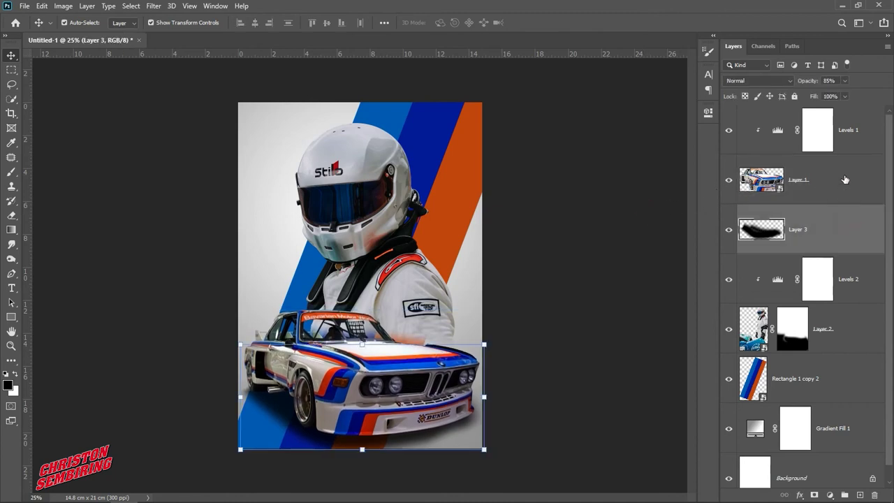
pyautogui.keyDown('ctrl'); pyautogui.click(844, 178); pyautogui.keyUp('ctrl')
pyautogui.keyDown('ctrl'); pyautogui.click(842, 124); pyautogui.keyUp('ctrl')
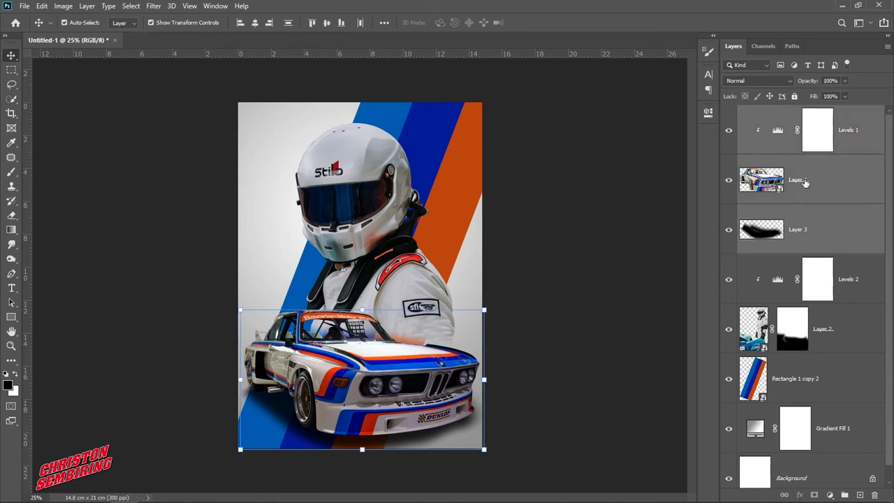
# - Group the three selected car layers and name the group CAR
pyautogui.click(784, 495)
pyautogui.click(845, 495)
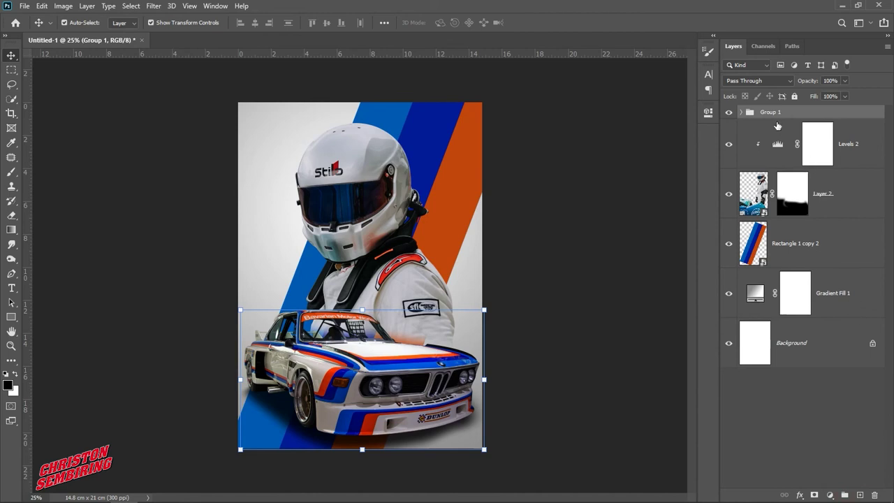
pyautogui.doubleClick(770, 113)
pyautogui.write('c')
pyautogui.press('Return')
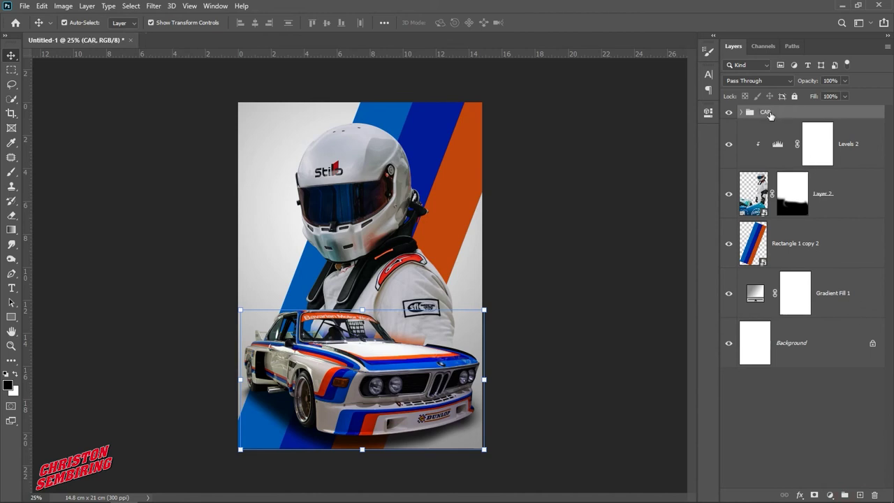
# - Group Levels 2 and Layer 2 into a group named MODEL
pyautogui.click(848, 144)
pyautogui.keyDown('shift'); pyautogui.click(840, 197); pyautogui.keyUp('shift')
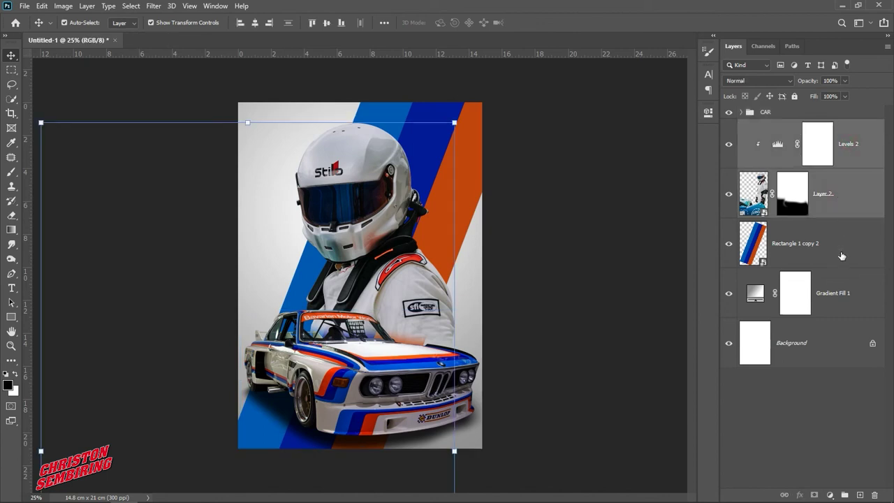
pyautogui.click(843, 494)
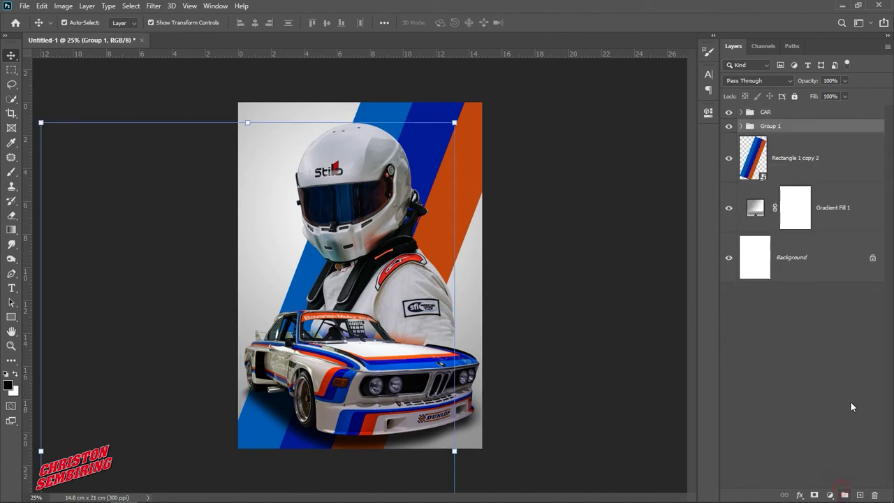
pyautogui.doubleClick(771, 127)
pyautogui.write('L')
pyautogui.press('Return')
# - Group Rectangle 1 copy 2 and Gradient Fill 1 into a group named BG
pyautogui.click(824, 166)
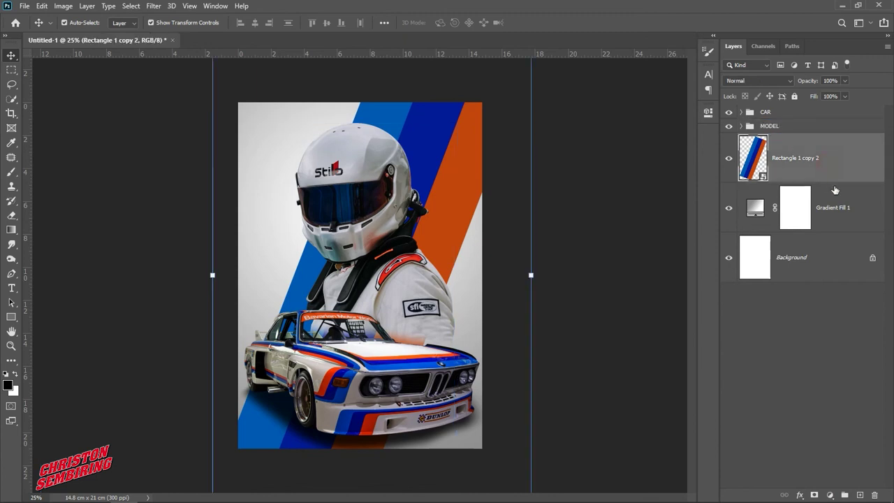
pyautogui.keyDown('shift'); pyautogui.click(831, 206); pyautogui.keyUp('shift')
pyautogui.click(844, 493)
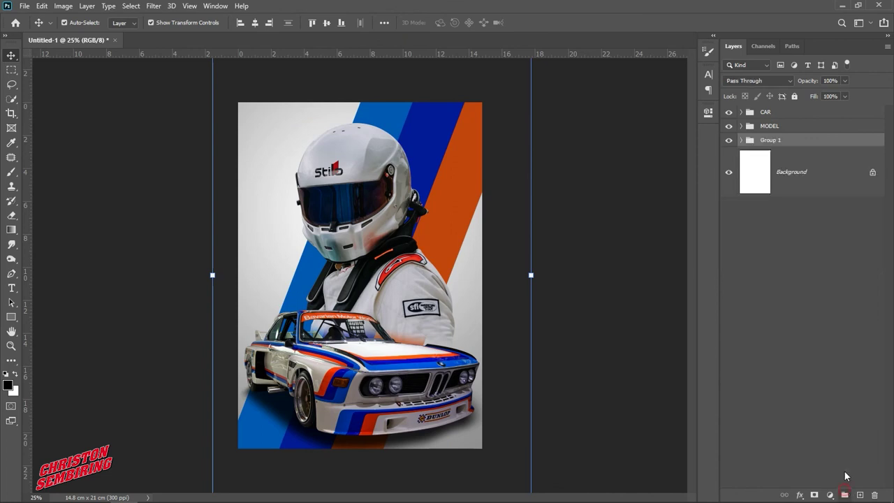
pyautogui.doubleClick(772, 141)
pyautogui.write('BG')
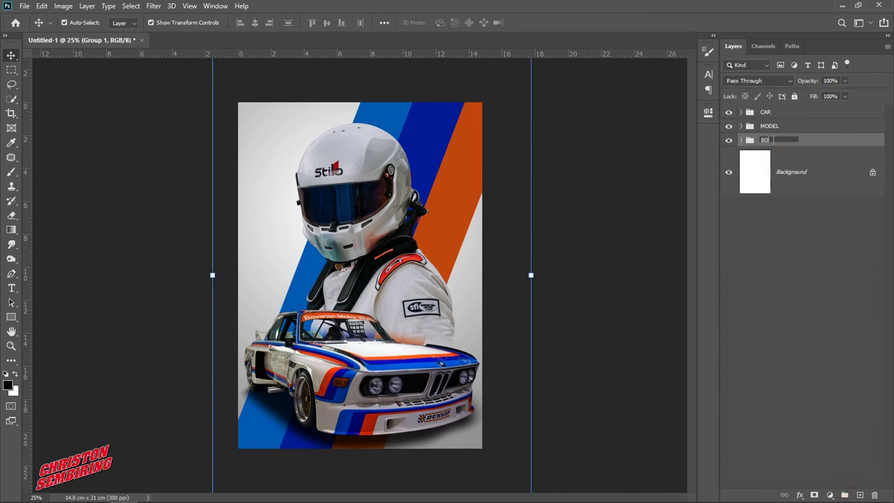
pyautogui.press('Return')
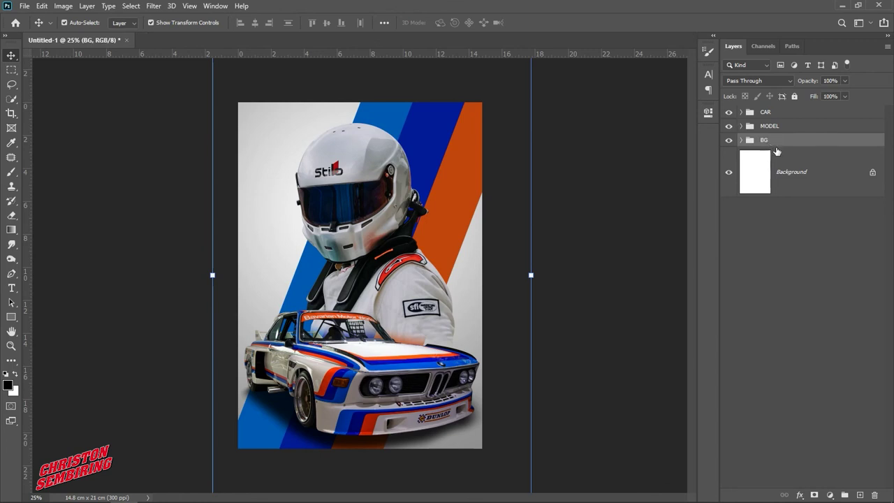
pyautogui.click(809, 113)
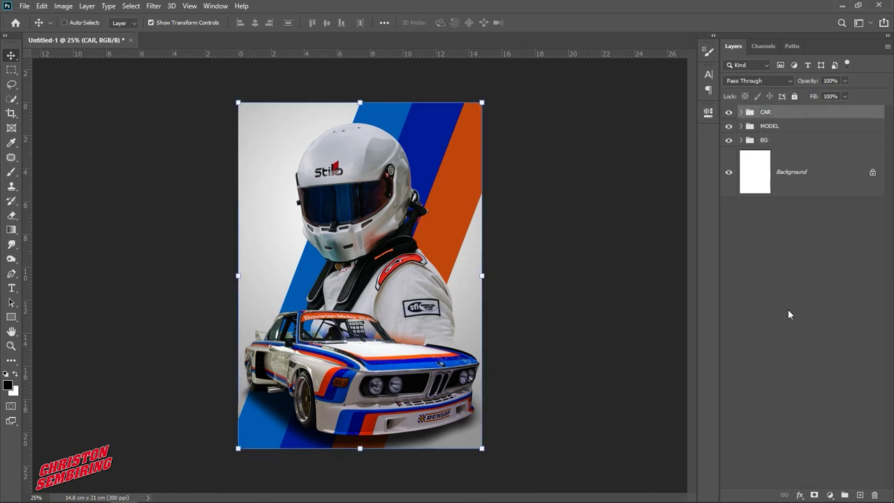
# - Merge visible layers into Layer 4 and add a Color Balance shifting midtones to +7 red
pyautogui.hotkey('ctrl', 'shift', 'alt', 'e')
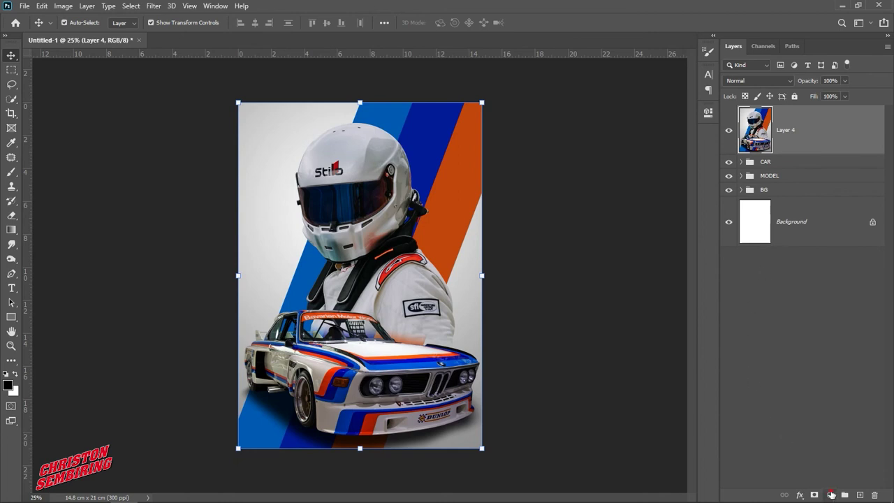
pyautogui.click(830, 494)
pyautogui.click(846, 393)
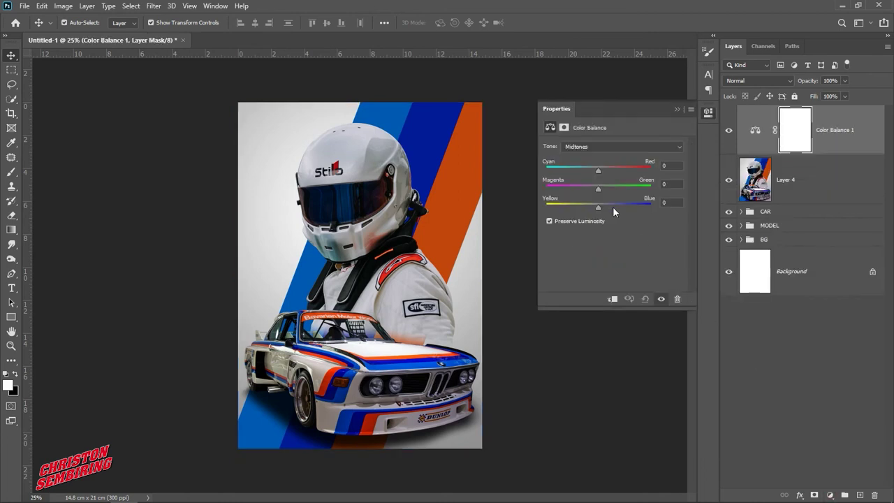
pyautogui.moveTo(598, 171); pyautogui.dragTo(610, 173)
pyautogui.click(675, 110)
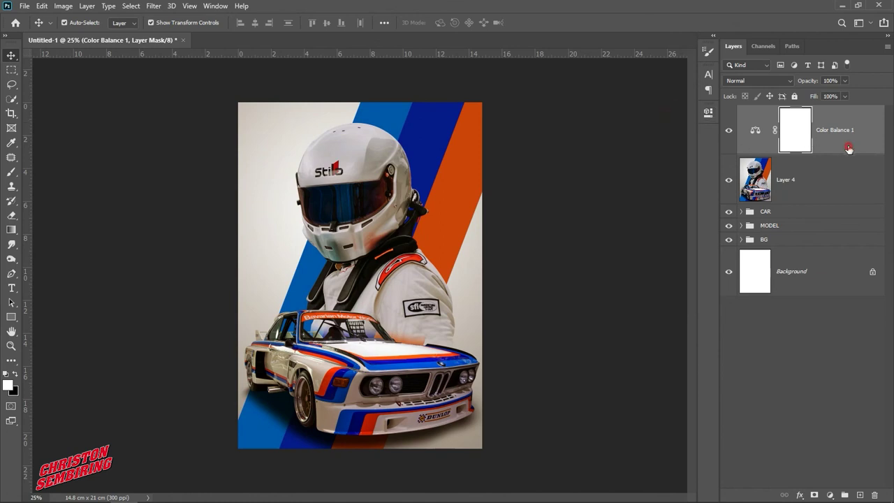
pyautogui.hotkey('ctrl', '2')
# - Add a Curves adjustment with the top-right point pulled down, then select Layer 4
pyautogui.click(830, 494)
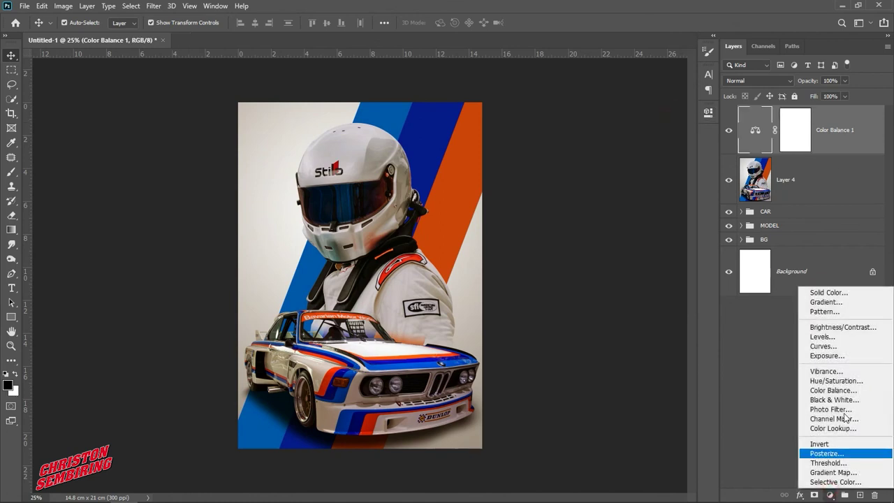
pyautogui.click(844, 346)
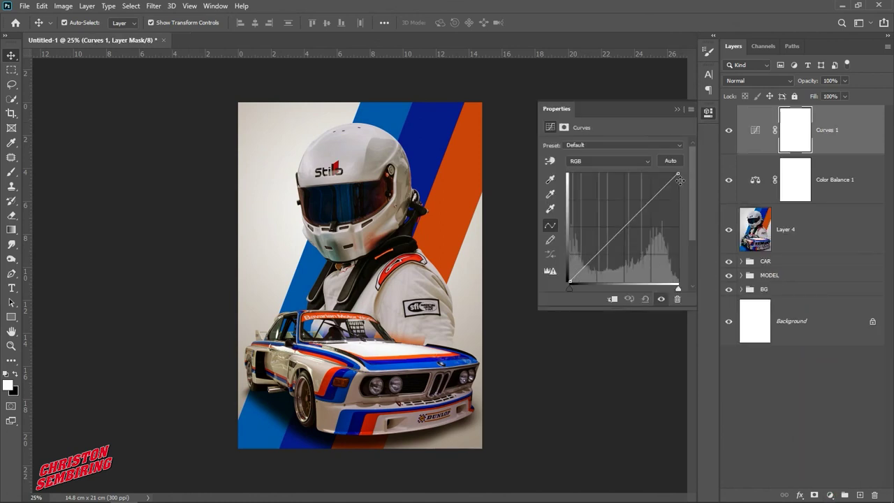
pyautogui.moveTo(676, 173)
pyautogui.mouseDown()
pyautogui.moveTo(678, 185)
pyautogui.moveTo(669, 170)
pyautogui.mouseUp()
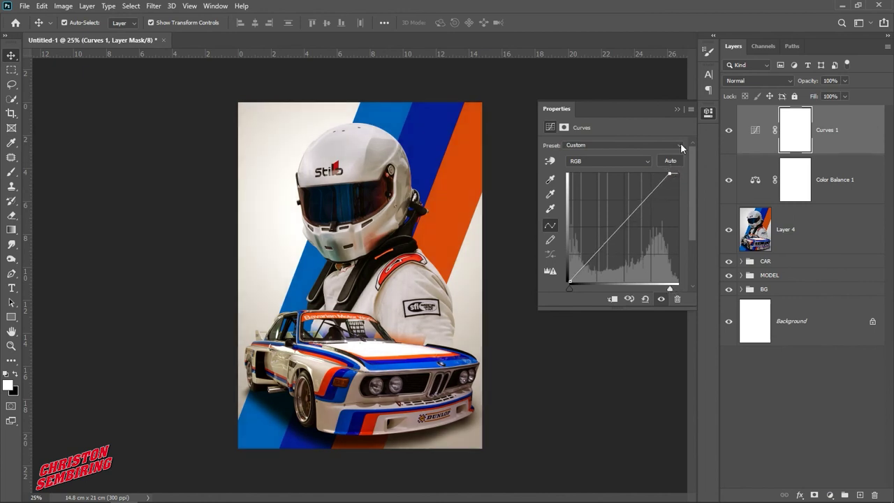
pyautogui.click(675, 109)
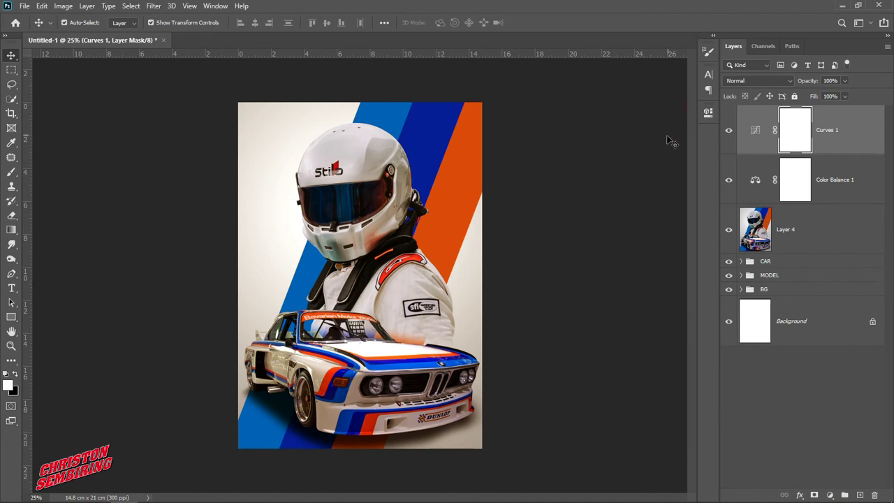
pyautogui.click(629, 212)
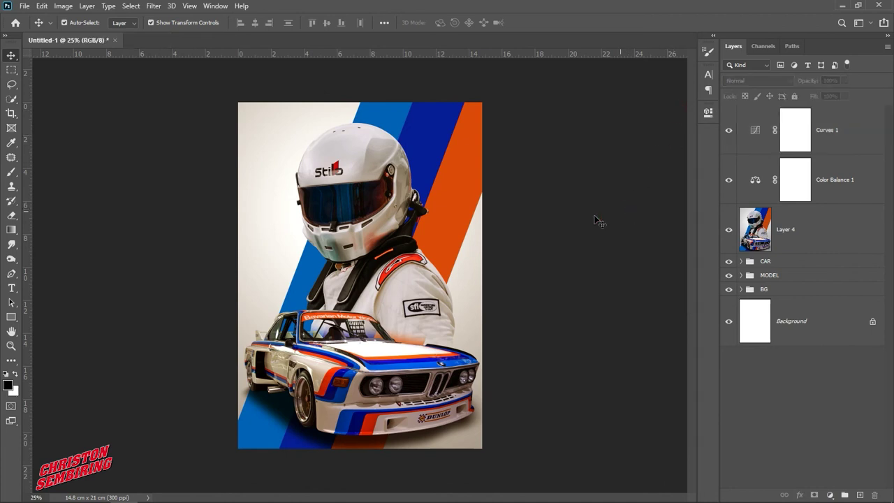
pyautogui.click(193, 135)
pyautogui.click(787, 230)
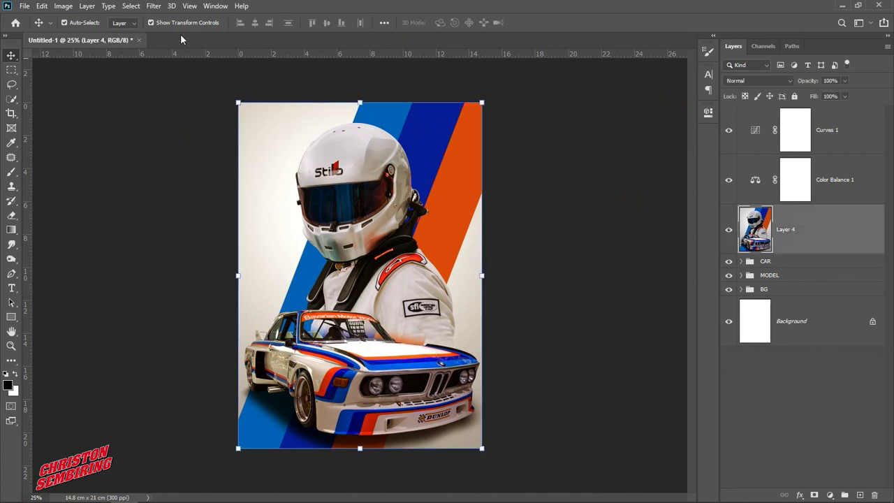
# - Open the Camera Raw Filter on Layer 4 and set Temperature to +8
pyautogui.click(153, 6)
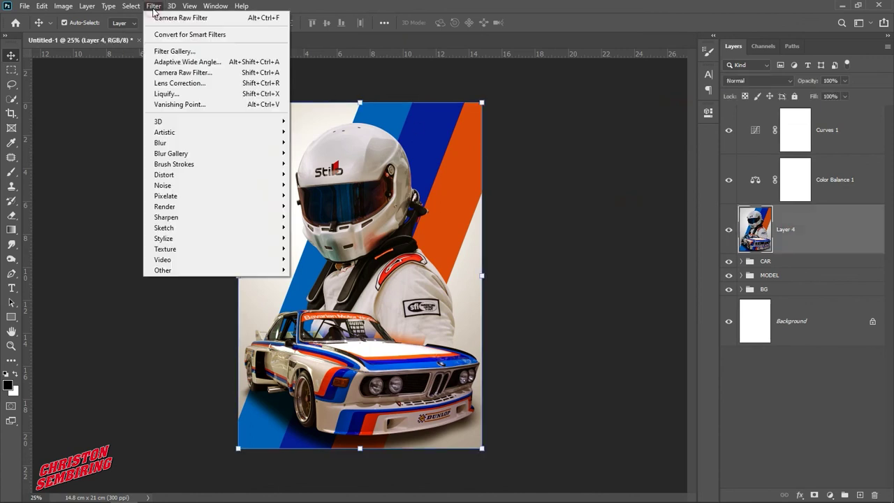
pyautogui.click(196, 72)
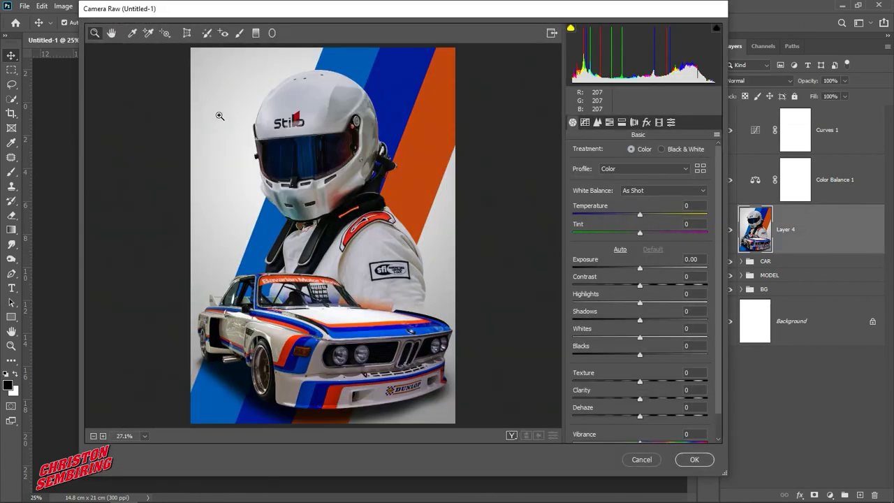
pyautogui.click(640, 215)
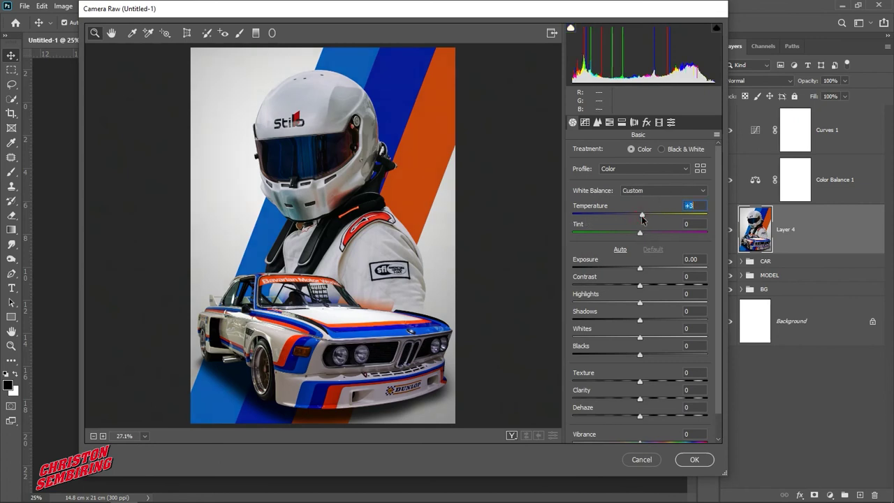
pyautogui.moveTo(642, 219); pyautogui.dragTo(644, 220)
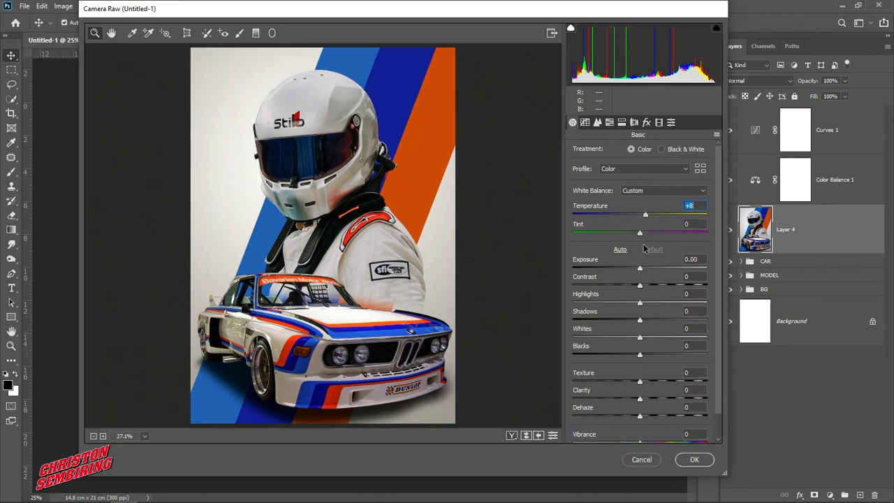
# - Keep Exposure at 0.00, lower Contrast to -2 and Highlights to -1
pyautogui.moveTo(640, 270); pyautogui.dragTo(633, 272)
pyautogui.doubleClick(633, 270)
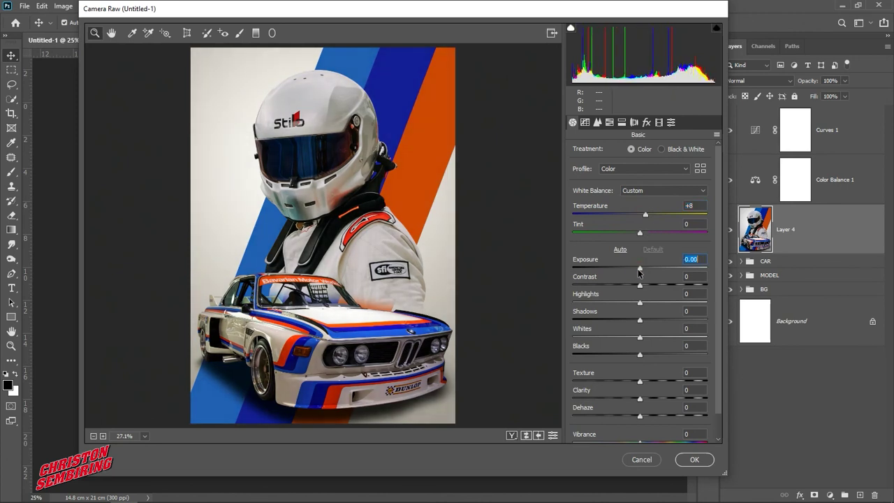
pyautogui.moveTo(640, 286); pyautogui.dragTo(638, 287)
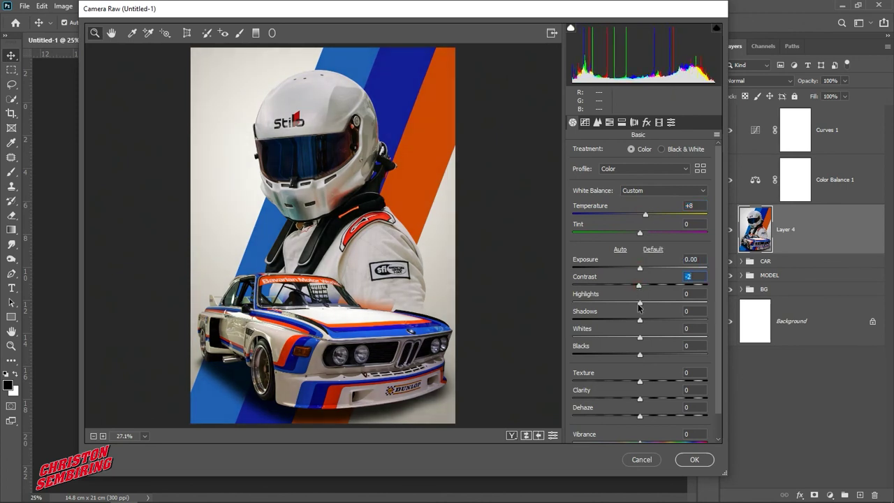
pyautogui.click(642, 304)
pyautogui.press('Down')
pyautogui.click(700, 168)
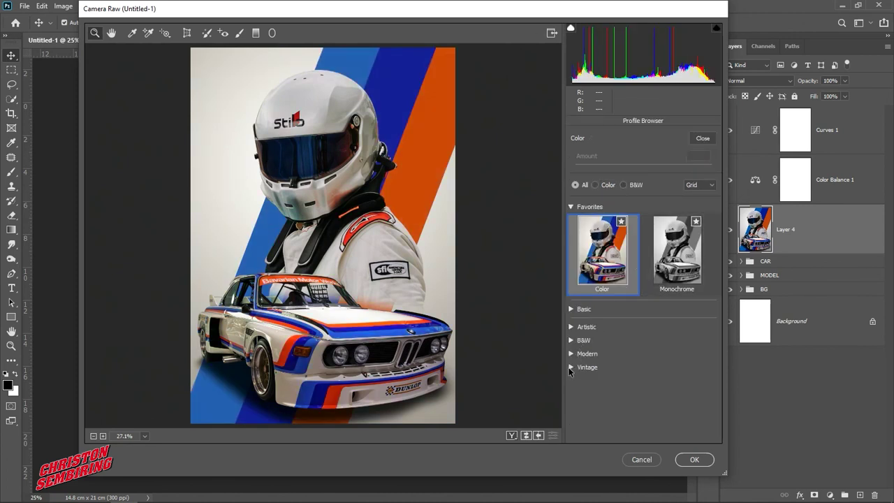
pyautogui.click(570, 368)
pyautogui.scroll(-3, 569, 367)
pyautogui.scroll(-3, 568, 365)
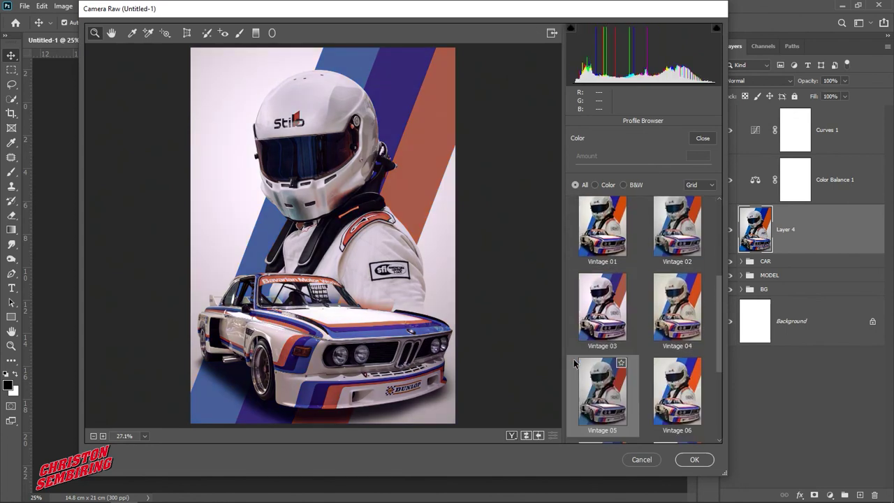
pyautogui.click(615, 355)
pyautogui.scroll(-2, 615, 354)
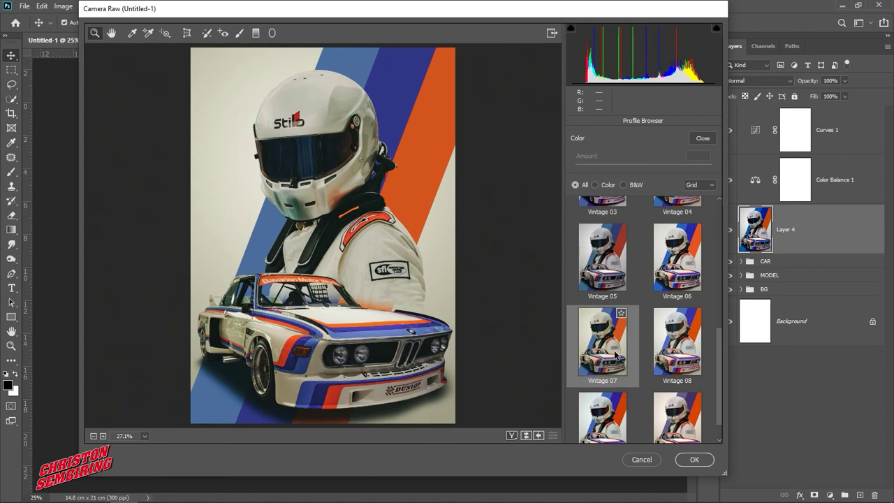
pyautogui.scroll(-1, 615, 354)
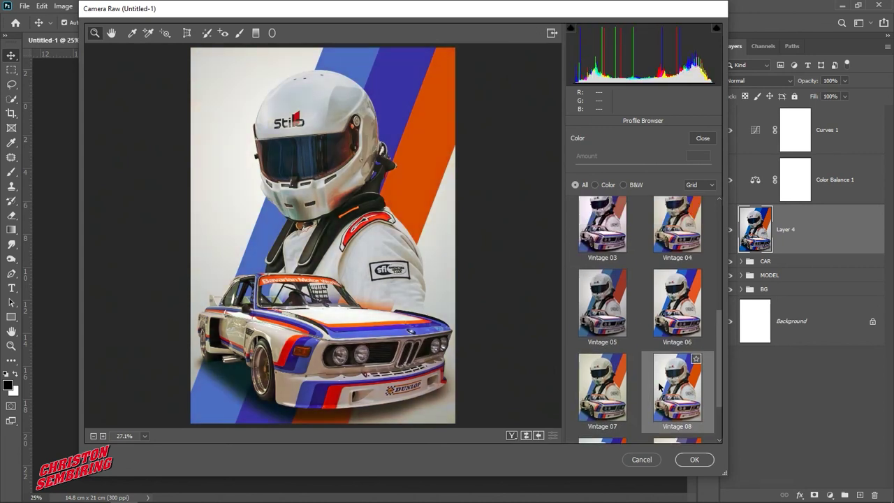
pyautogui.scroll(8, 608, 321)
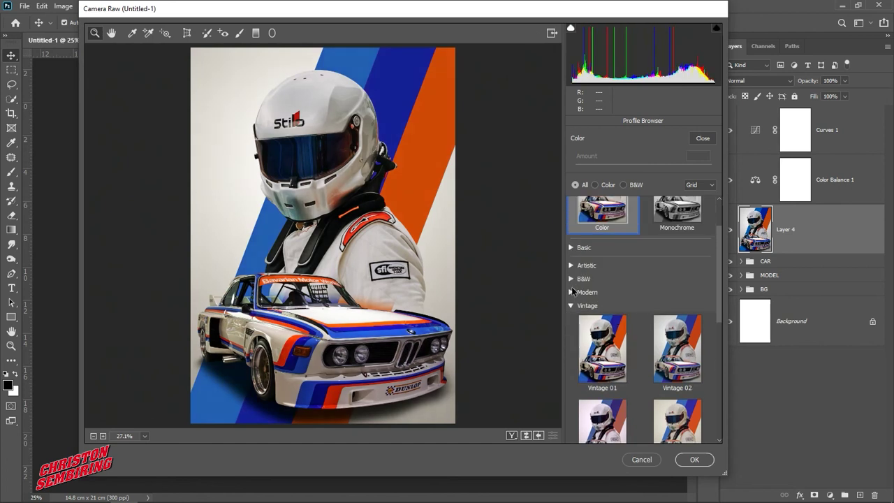
# - Apply the Modern 06 profile from the Modern group to Layer 4
pyautogui.click(572, 294)
pyautogui.scroll(-3, 571, 296)
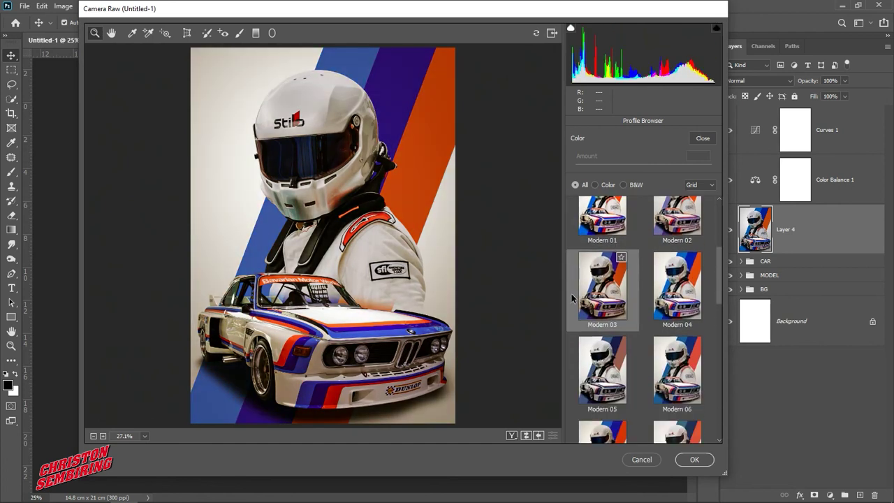
pyautogui.scroll(-1, 571, 297)
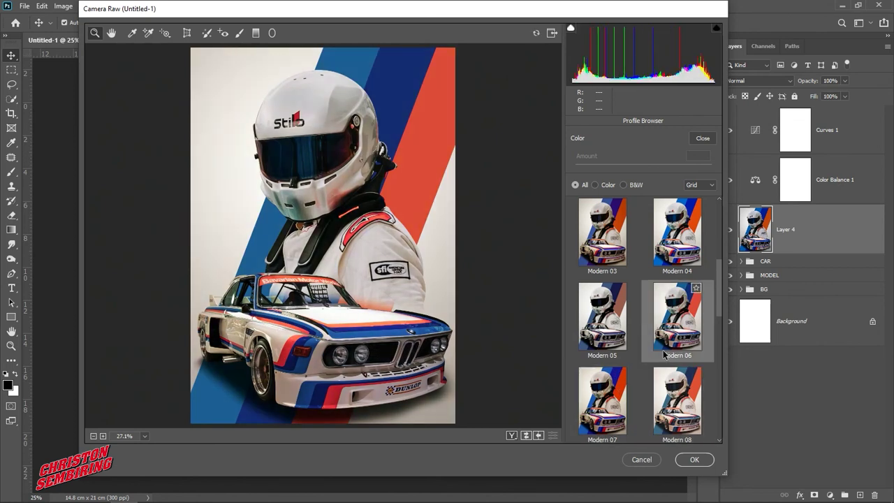
pyautogui.click(664, 354)
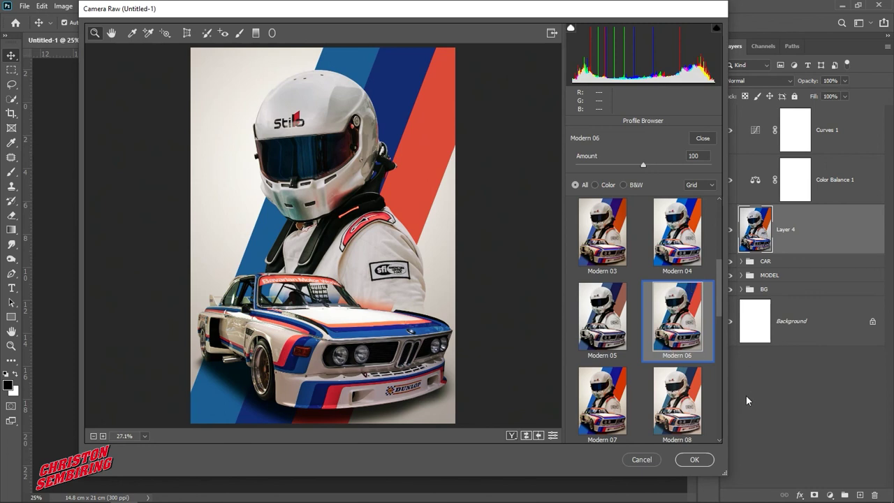
pyautogui.click(694, 460)
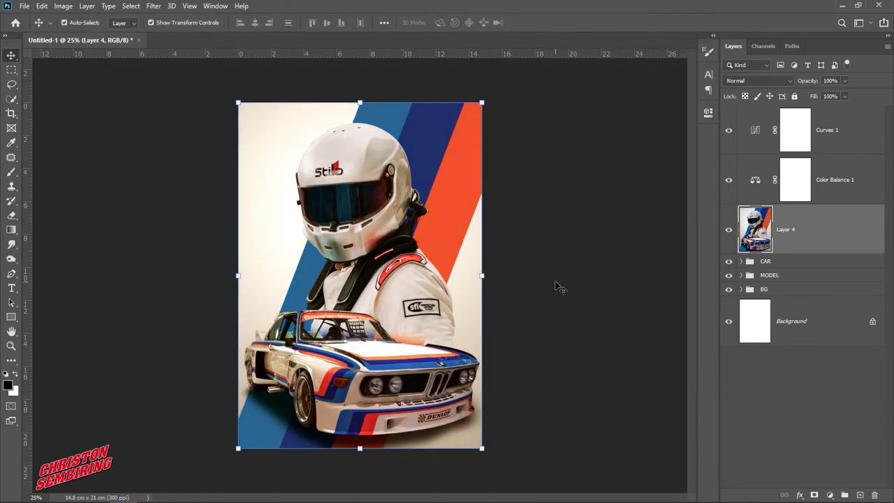
# - Deselect Layer 4 to view the finished warm, faded Camera Raw look
pyautogui.click(558, 286)
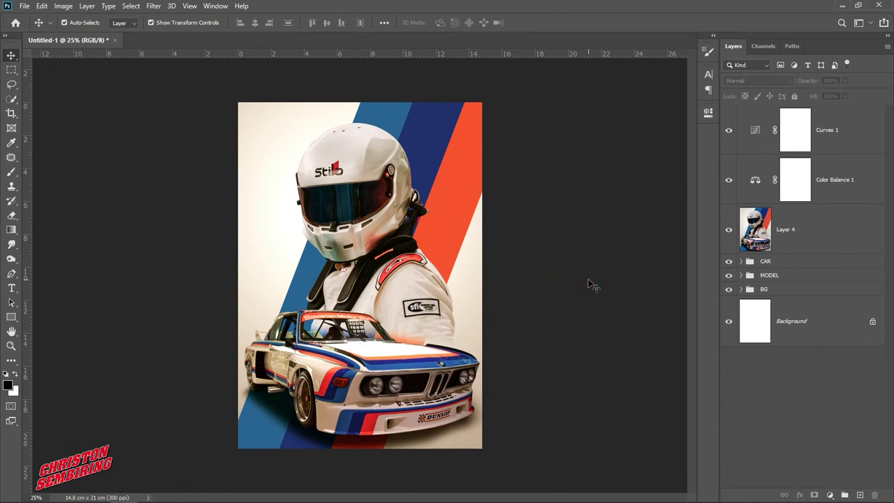